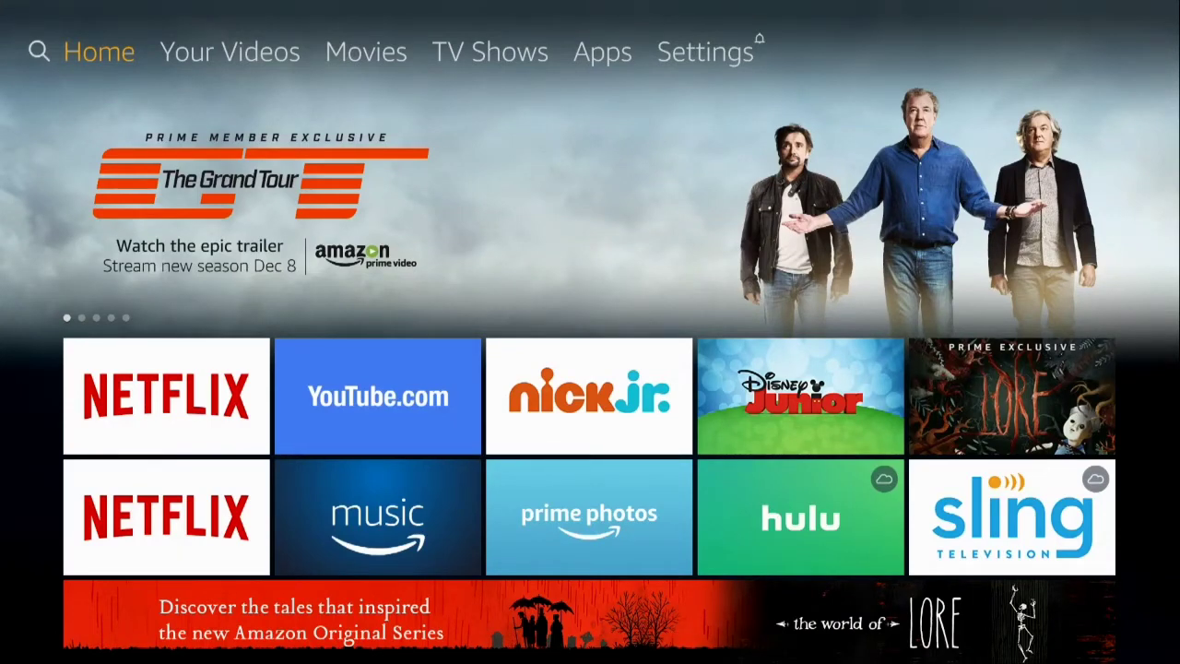
Step: Open the Developer Options within the Device settings
{"action": "key", "text": "Down"}
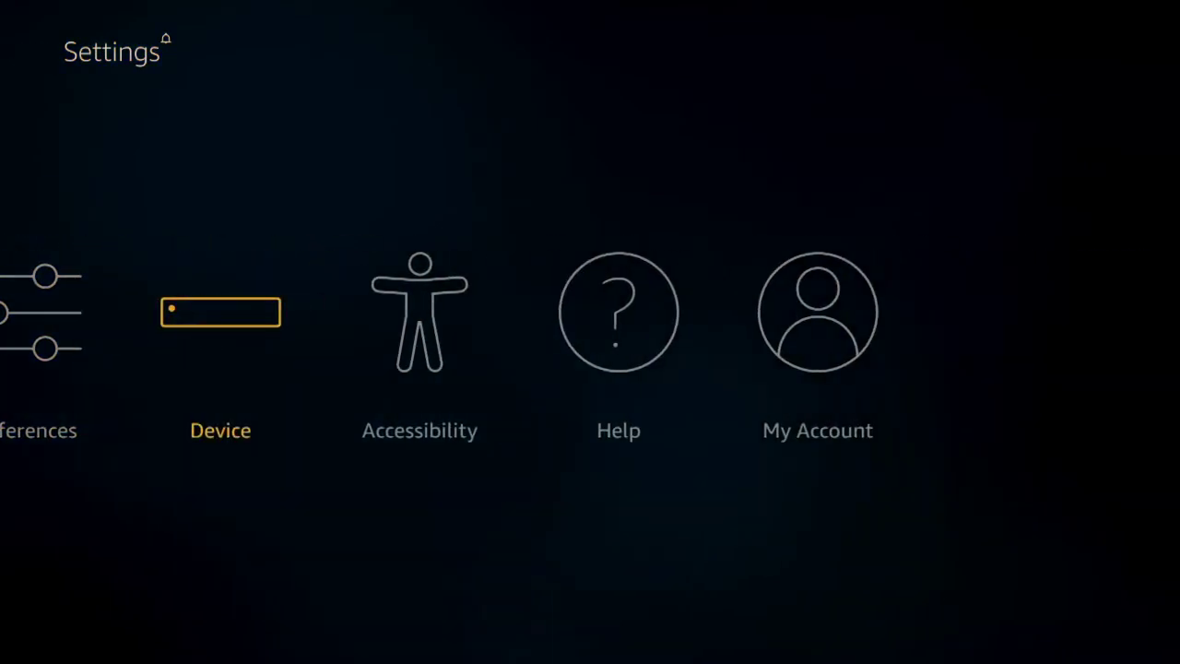
{"action": "key", "text": "Return"}
{"action": "key", "text": "Down"}
{"action": "key", "text": "Up"}
{"action": "key", "text": "Down"}
{"action": "key", "text": "Return"}
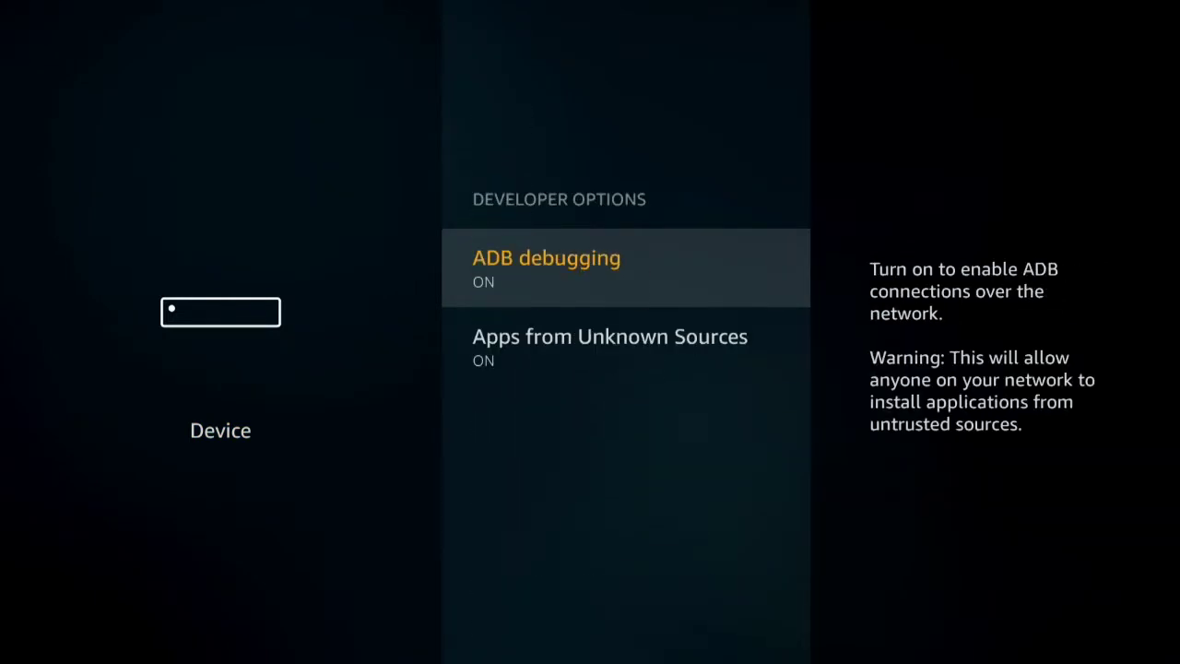
Step: Turn Apps from Unknown Sources off and on again, accept the risk notice, and return to the home screen
{"action": "key", "text": "Down"}
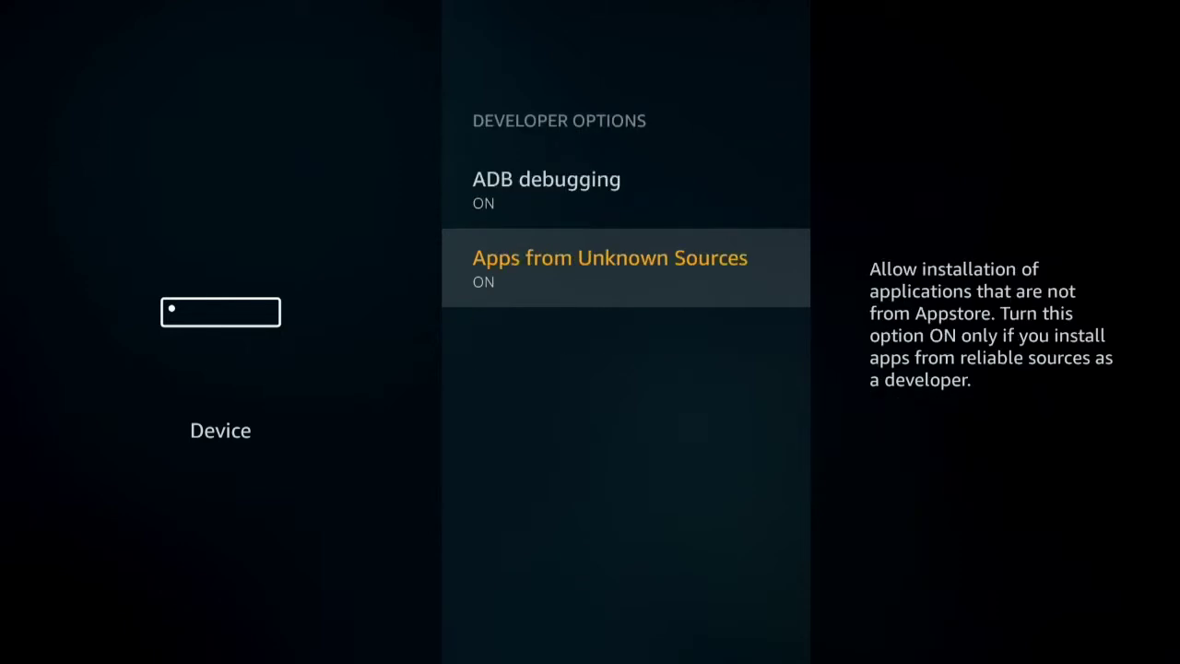
{"action": "key", "text": "Return"}
{"action": "key", "text": "Return"}
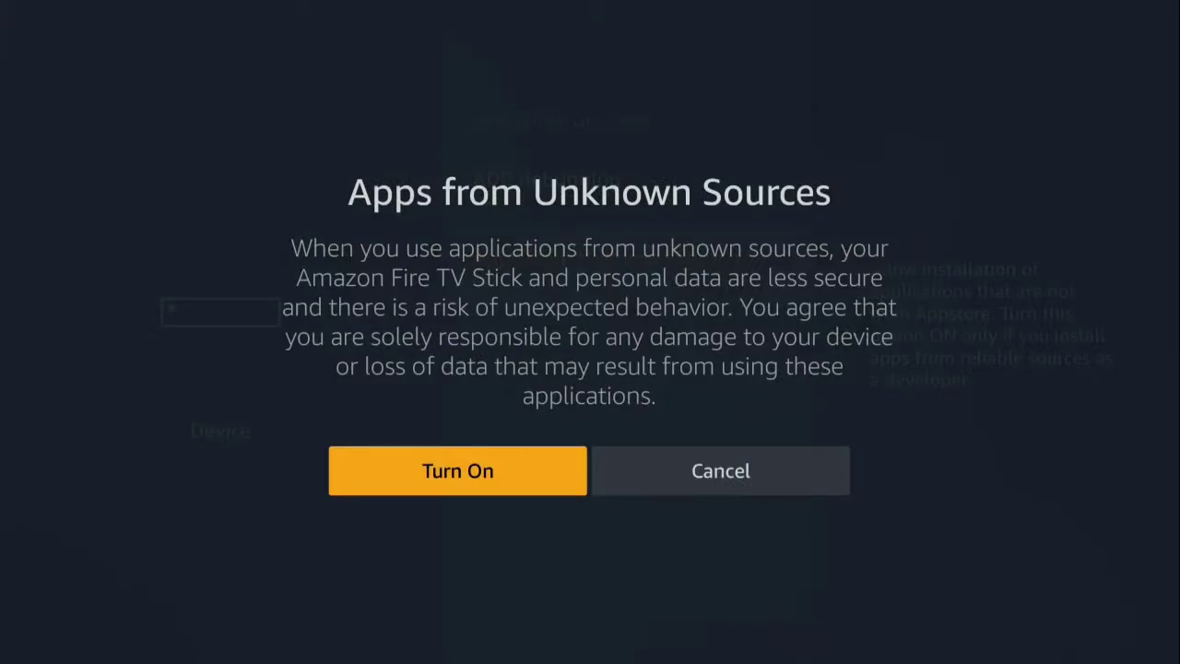
{"action": "key", "text": "Return"}
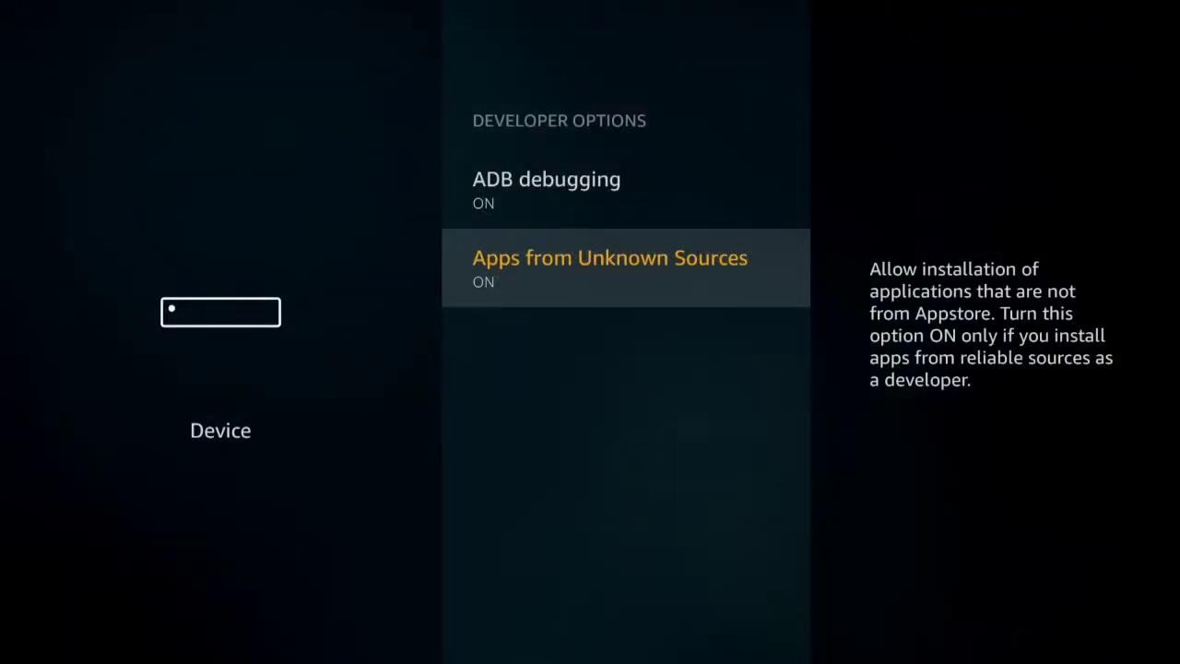
{"action": "key", "text": "Home"}
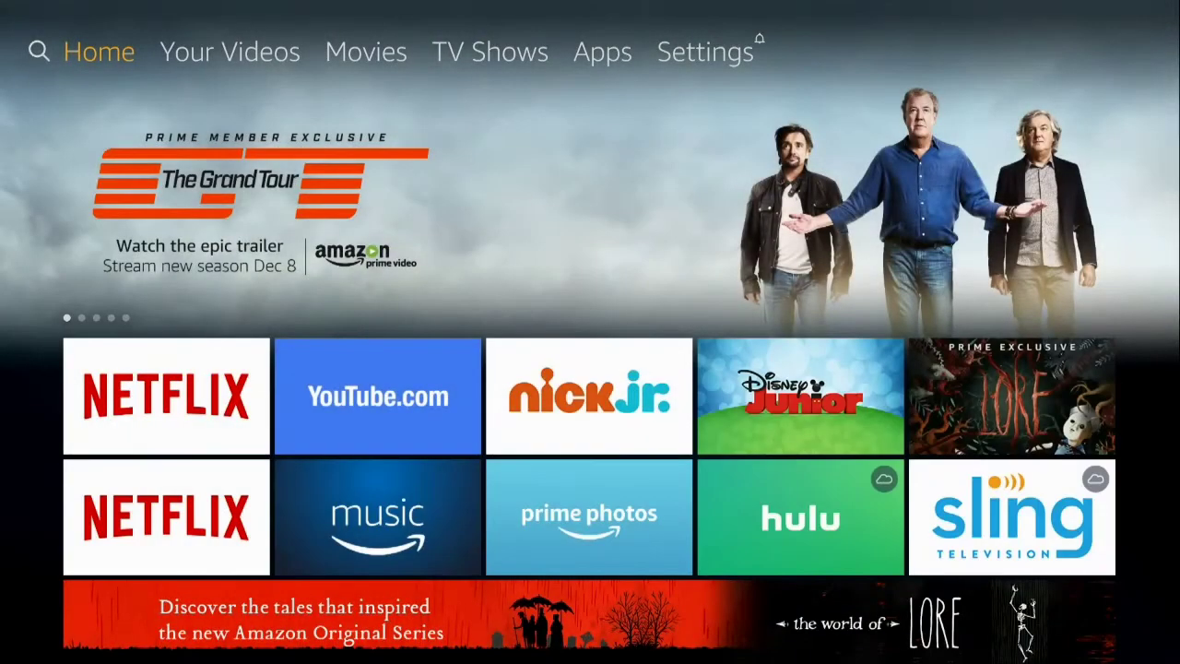
Step: Search for the Downloader app by entering the beginning of its name
{"action": "key", "text": "Left"}
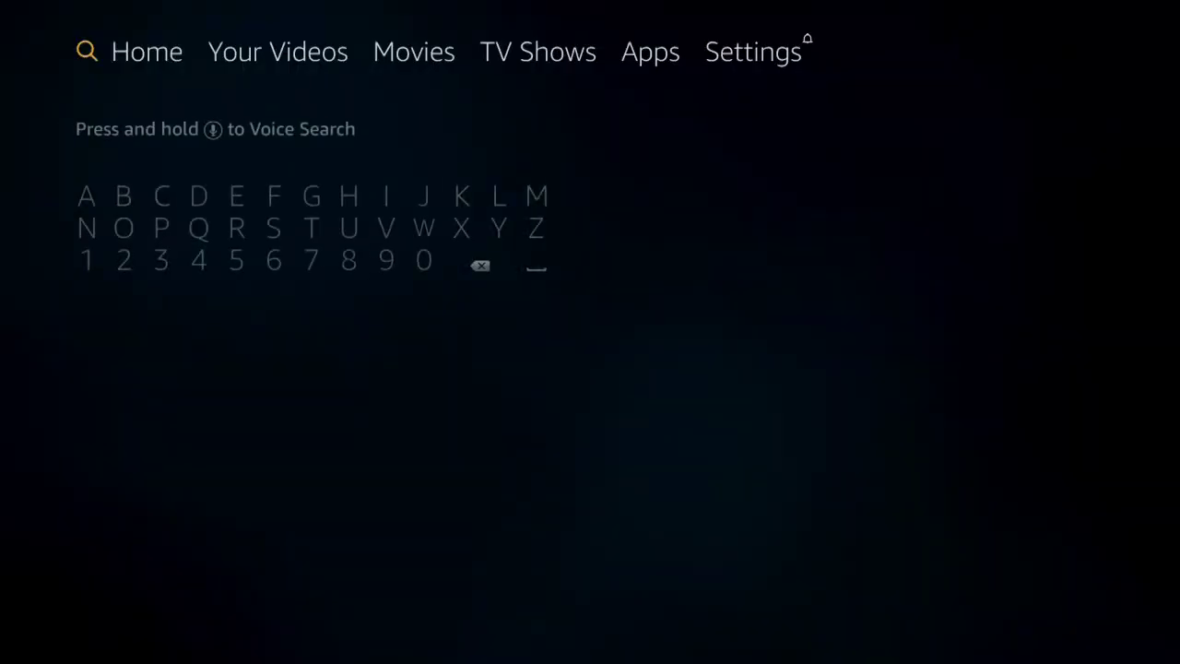
{"action": "key", "text": "Down"}
{"action": "key", "text": "Down"}
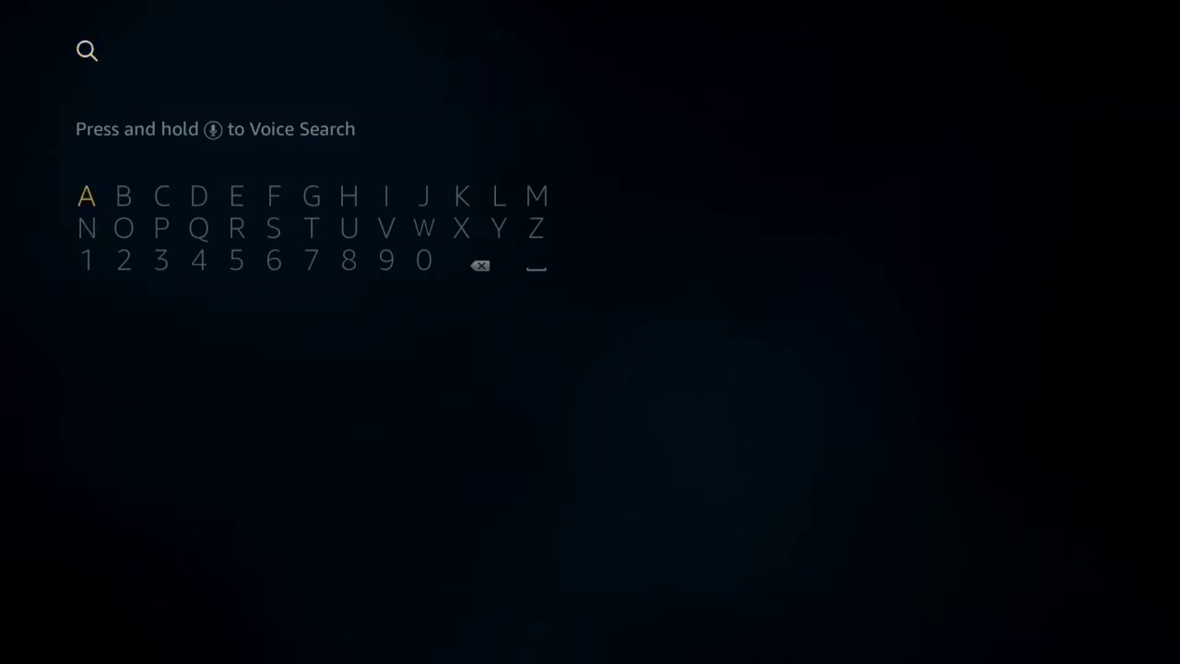
{"action": "key", "text": "Right"}
{"action": "key", "text": "Right"}
{"action": "key", "text": "Right"}
{"action": "key", "text": "Return"}
{"action": "key", "text": "Down"}
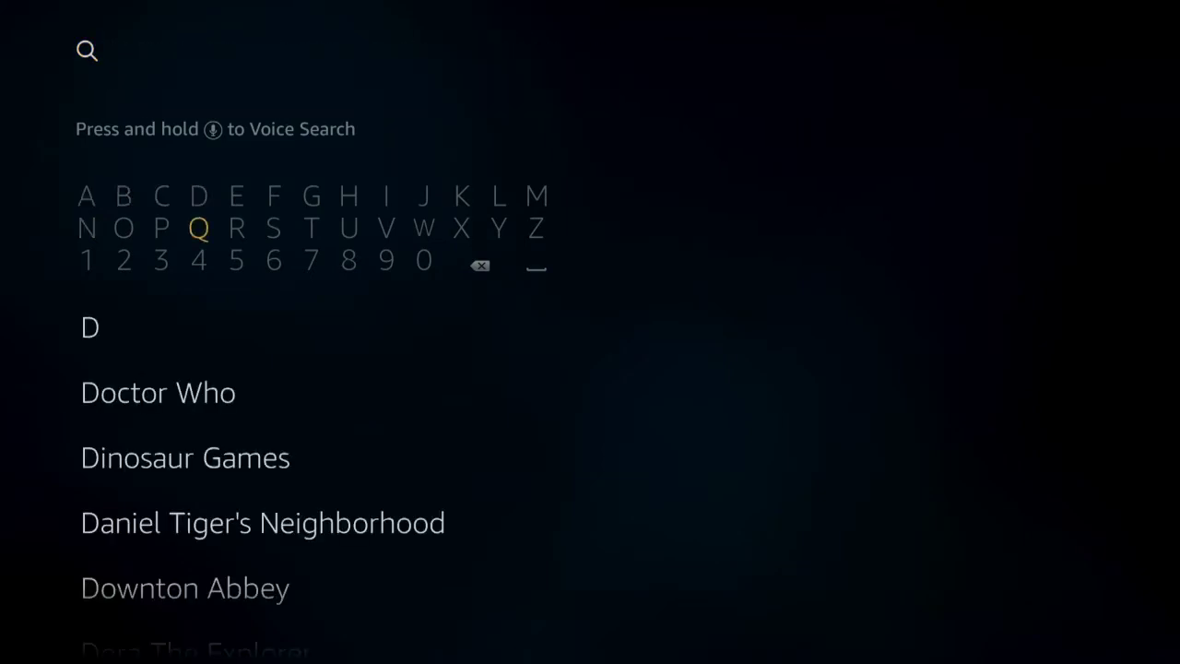
{"action": "key", "text": "Left"}
{"action": "key", "text": "Left"}
{"action": "key", "text": "Return"}
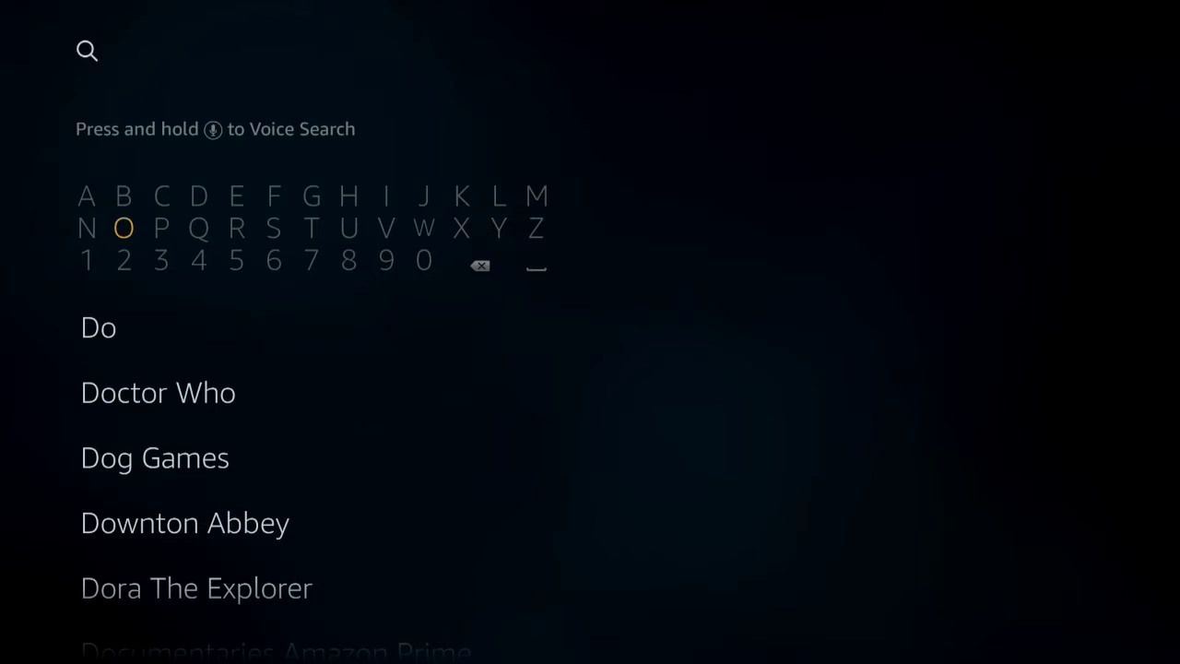
{"action": "key", "text": "Right"}
{"action": "key", "text": "Right"}
{"action": "key", "text": "Right"}
{"action": "key", "text": "Right"}
{"action": "key", "text": "Right"}
{"action": "key", "text": "Right"}
{"action": "key", "text": "Return"}
Step: Choose Downloader from the search suggestions and open its app page
{"action": "key", "text": "Down"}
{"action": "key", "text": "Down"}
{"action": "key", "text": "Down"}
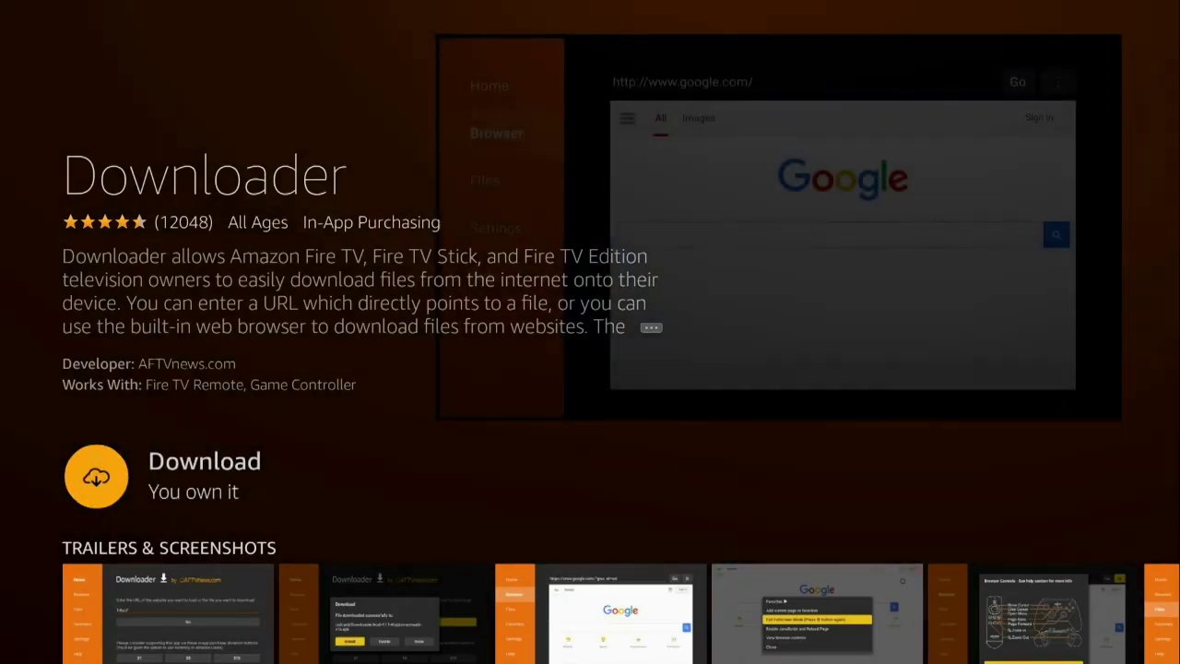
Step: Download the Downloader app and launch it, dismissing the v1.1.7 update notes
{"action": "key", "text": "Return"}
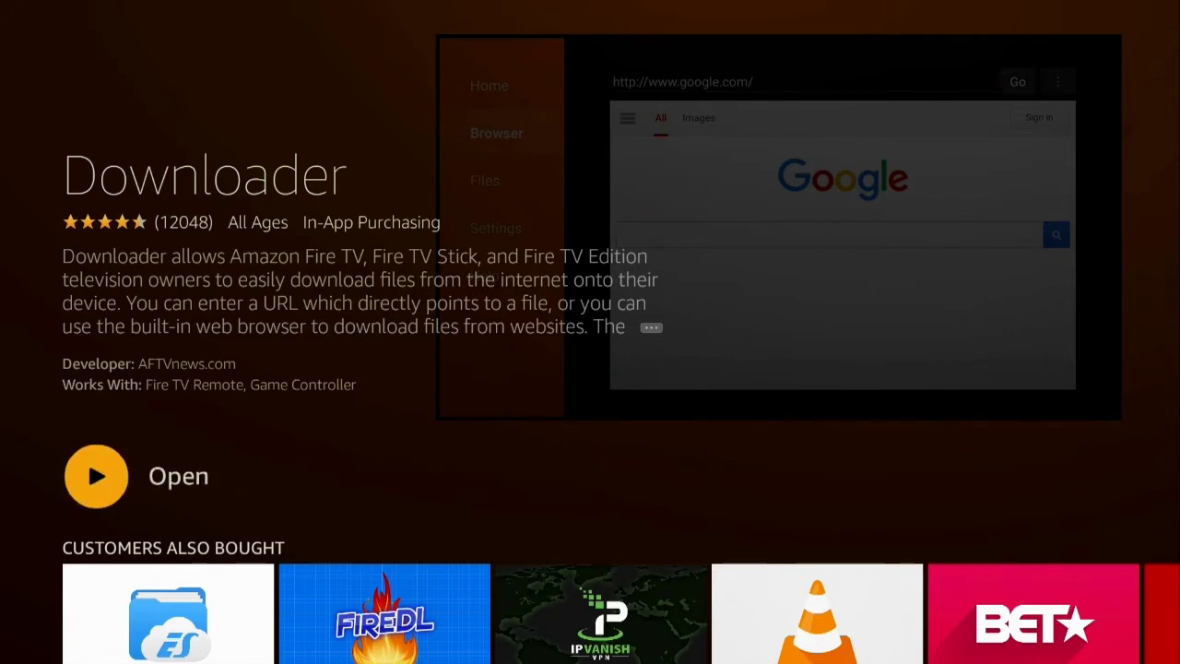
{"action": "key", "text": "Return"}
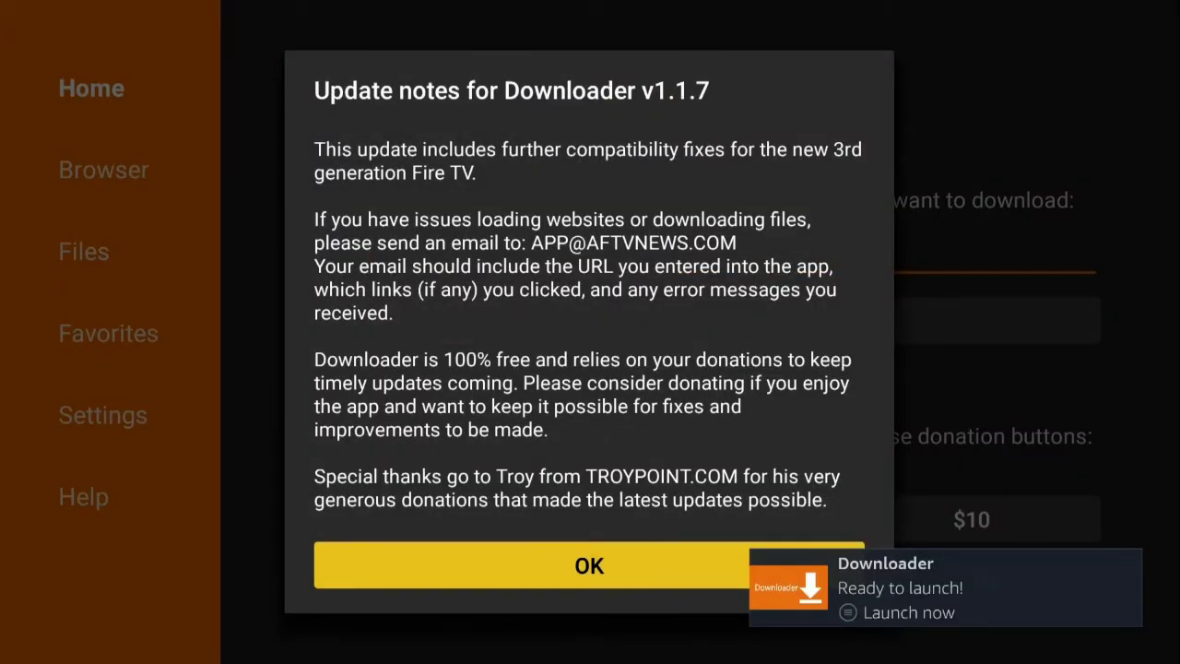
{"action": "key", "text": "Return"}
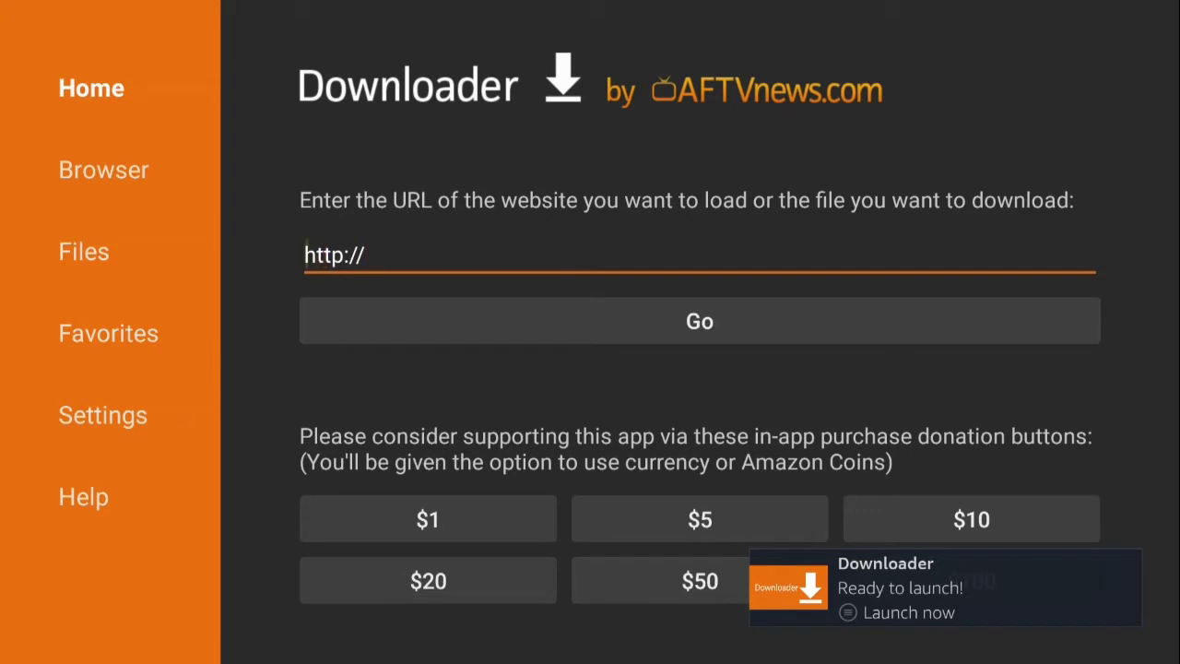
Step: Enable JavaScript for the built-in web browser in Downloader's settings and accept the JavaScript warning
{"action": "key", "text": "Left"}
{"action": "key", "text": "Down"}
{"action": "key", "text": "Down"}
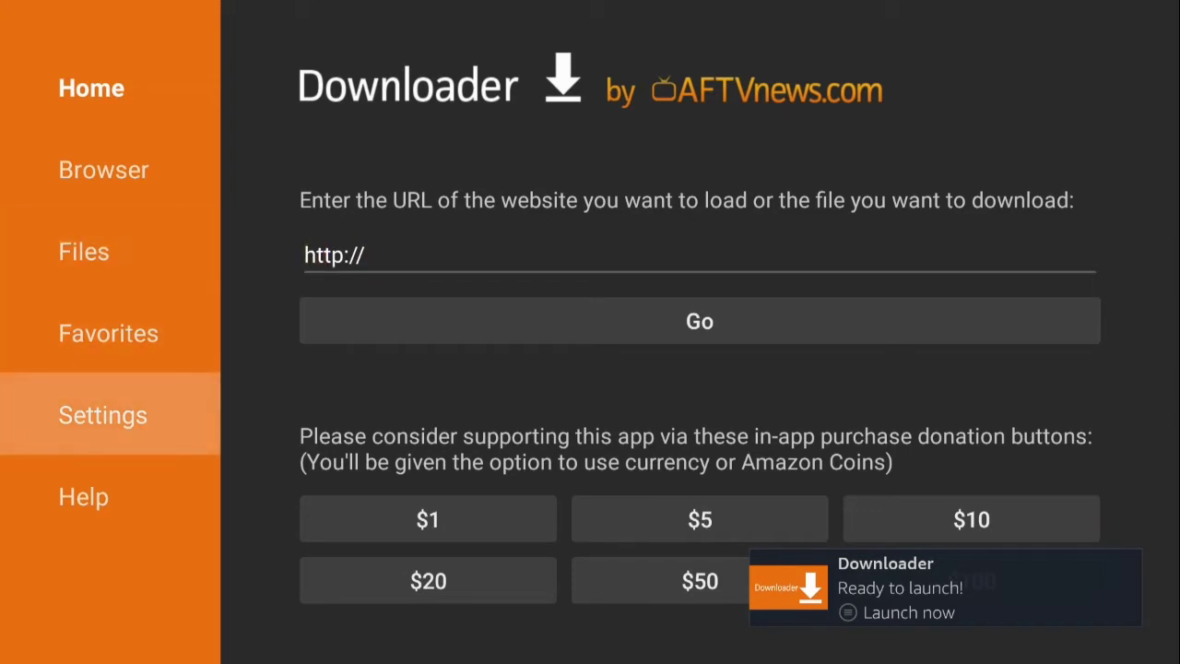
{"action": "key", "text": "Return"}
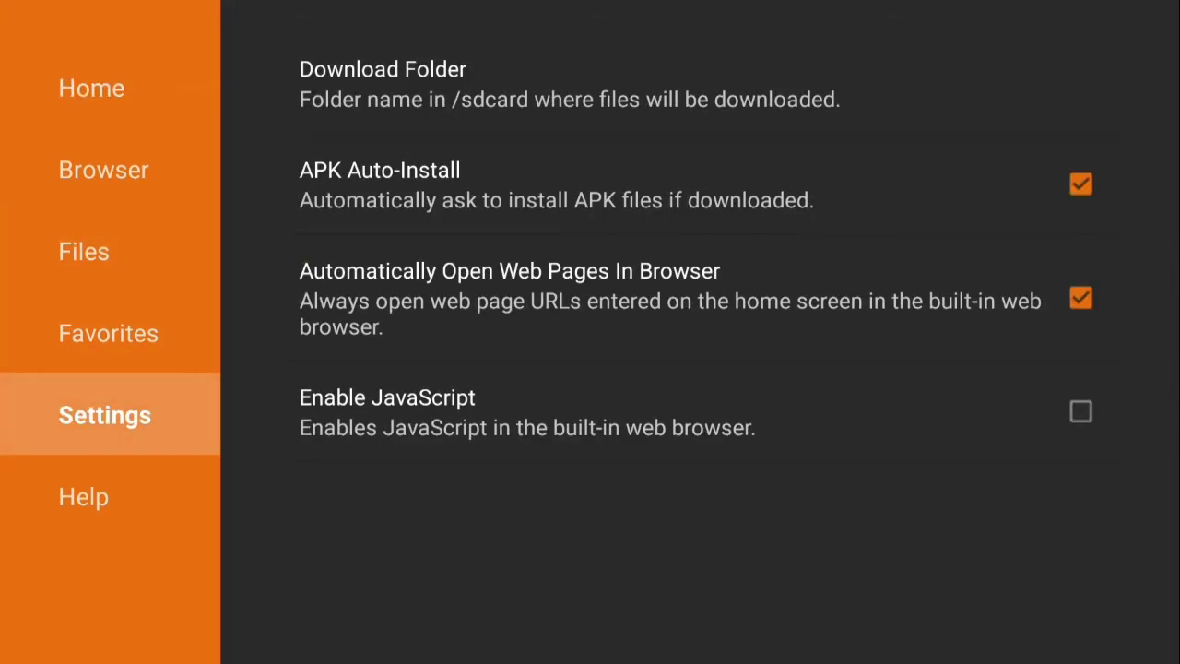
{"action": "key", "text": "Right"}
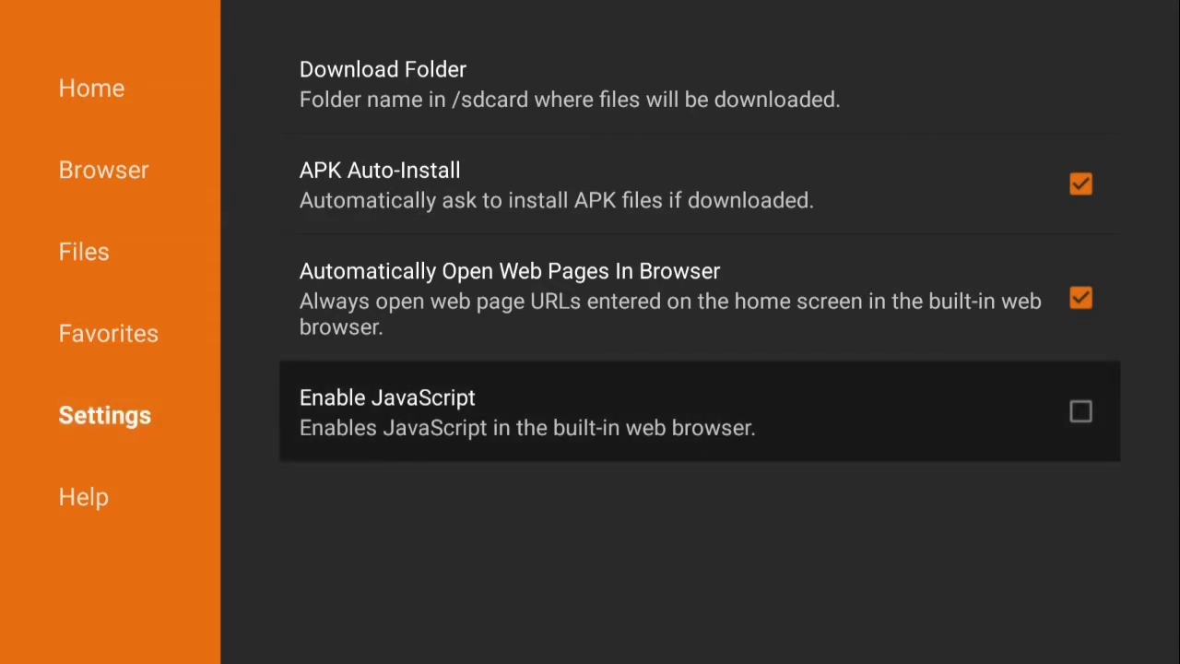
{"action": "key", "text": "Return"}
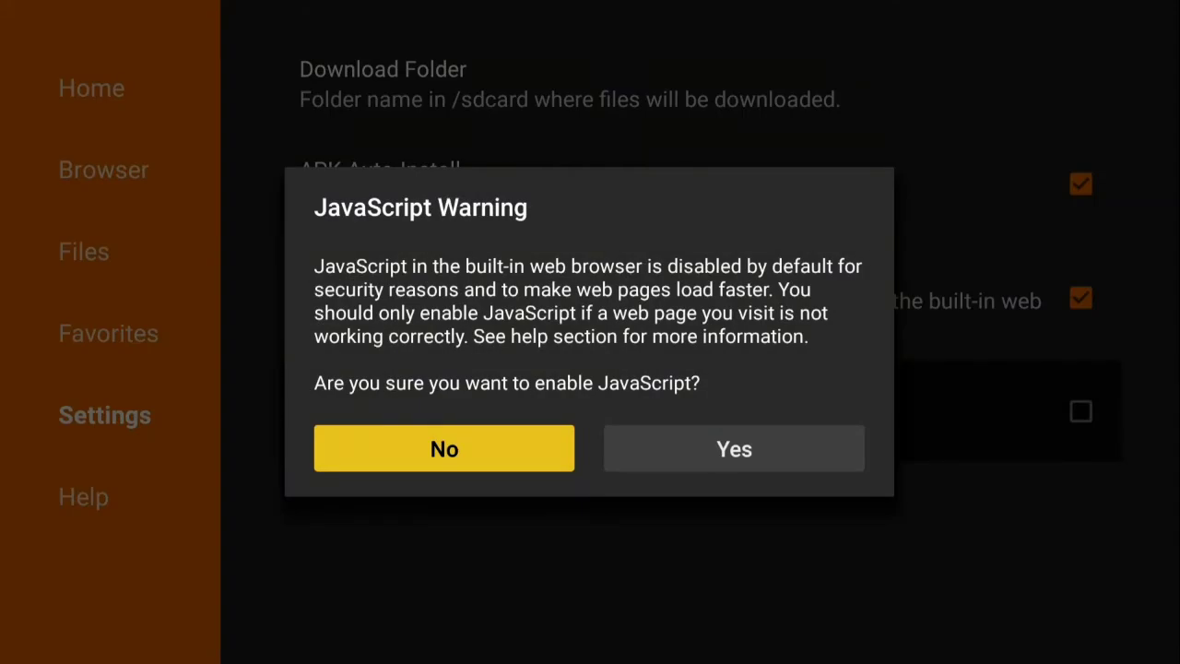
{"action": "key", "text": "Right"}
{"action": "key", "text": "Return"}
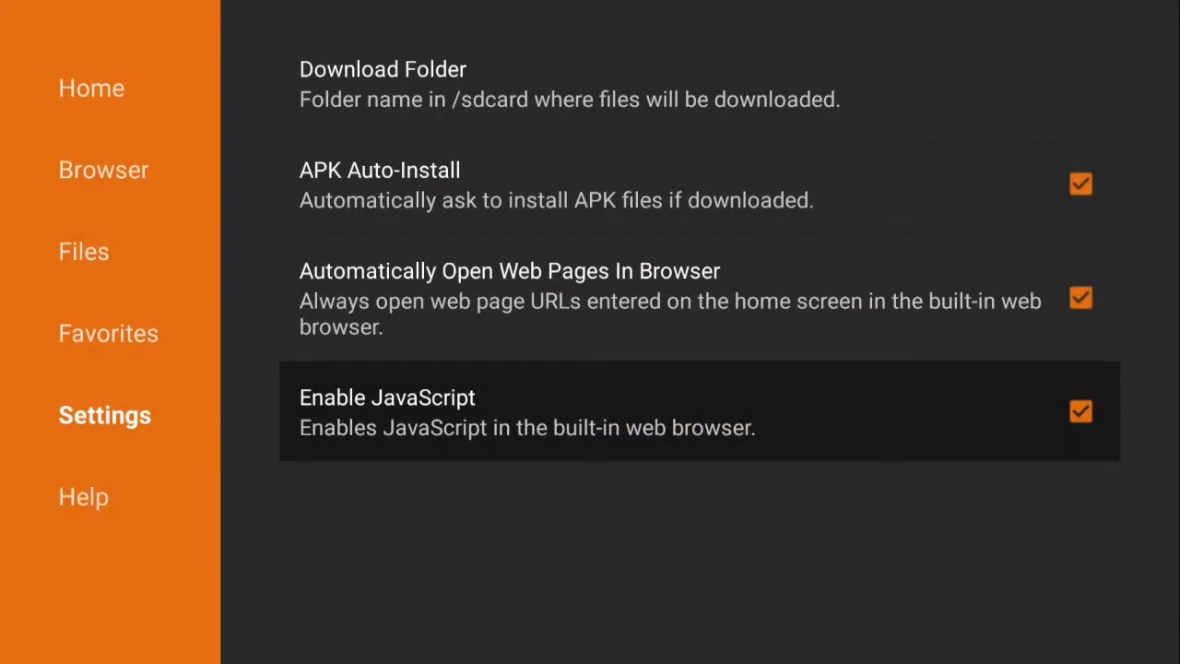
Step: Return to Downloader's home page with the URL entry field
{"action": "key", "text": "Left"}
{"action": "key", "text": "Up"}
{"action": "key", "text": "Up"}
{"action": "key", "text": "Up"}
{"action": "key", "text": "Up"}
{"action": "key", "text": "Return"}
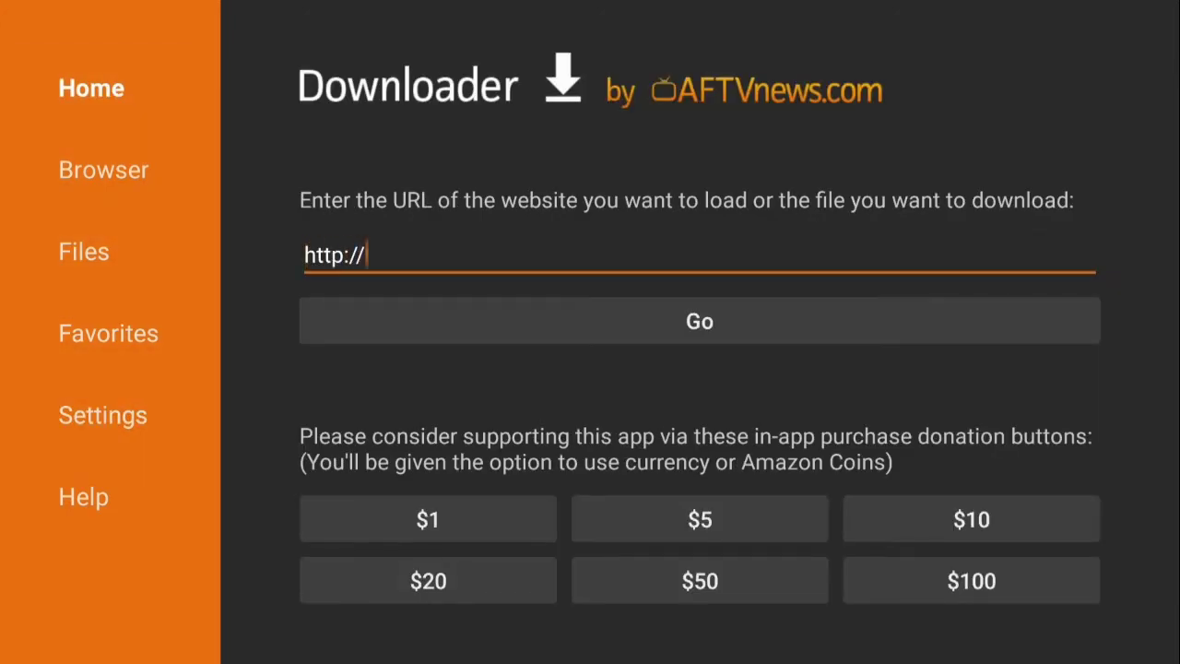
{"action": "key", "text": "Return"}
{"action": "key", "text": "Right"}
{"action": "key", "text": "Right"}
{"action": "key", "text": "Right"}
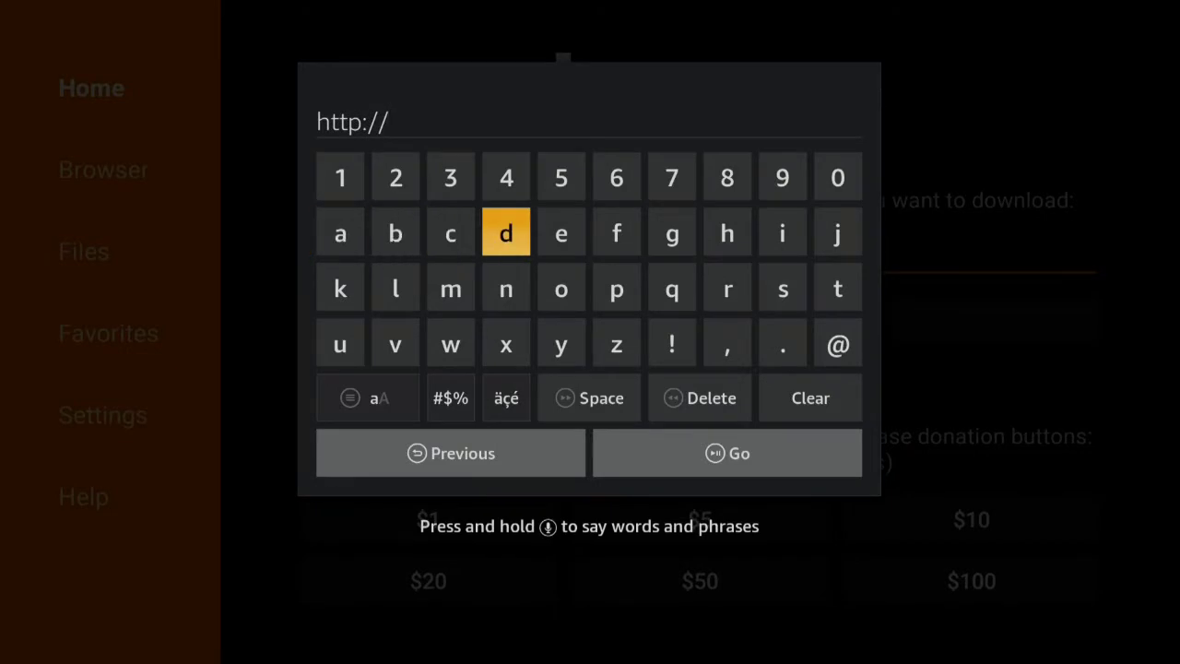
{"action": "key", "text": "Down"}
{"action": "key", "text": "Left"}
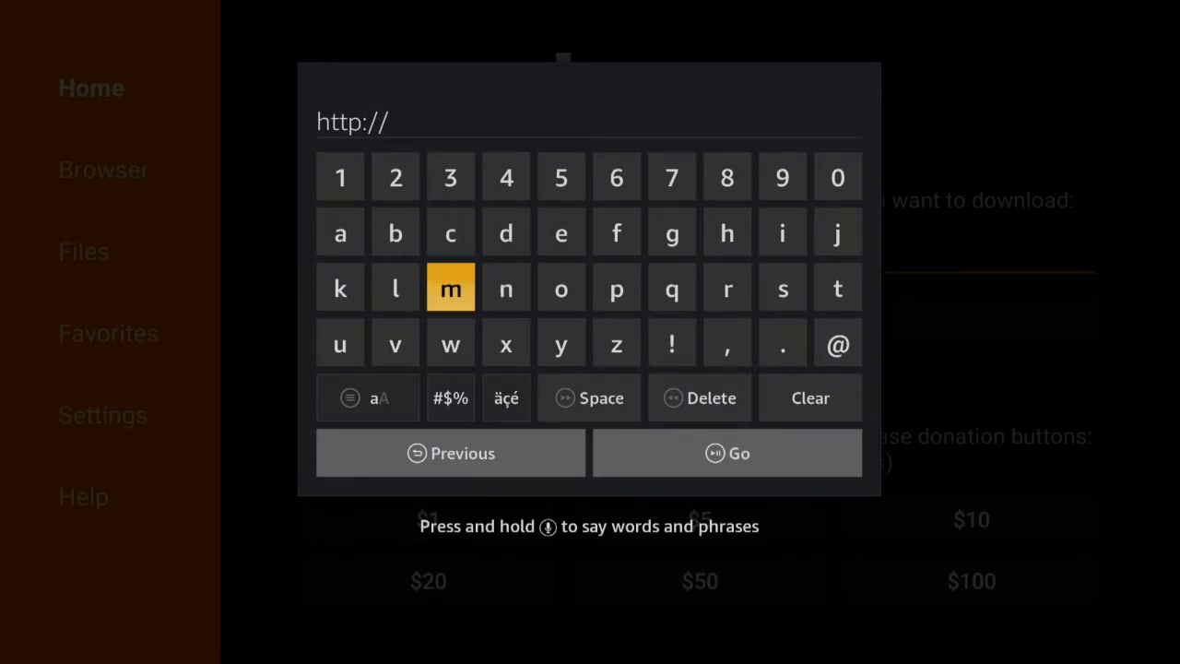
{"action": "key", "text": "Left"}
{"action": "key", "text": "Left"}
{"action": "key", "text": "Return"}
{"action": "key", "text": "Right"}
{"action": "key", "text": "Right"}
{"action": "key", "text": "Right"}
{"action": "key", "text": "Right"}
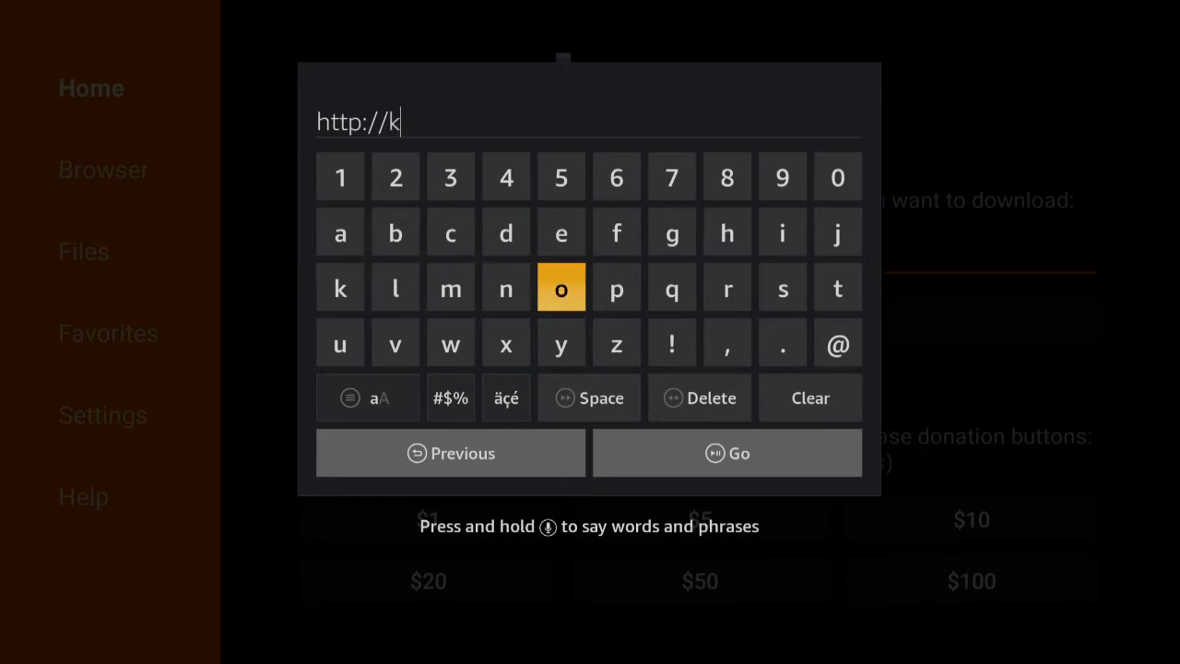
{"action": "key", "text": "Return"}
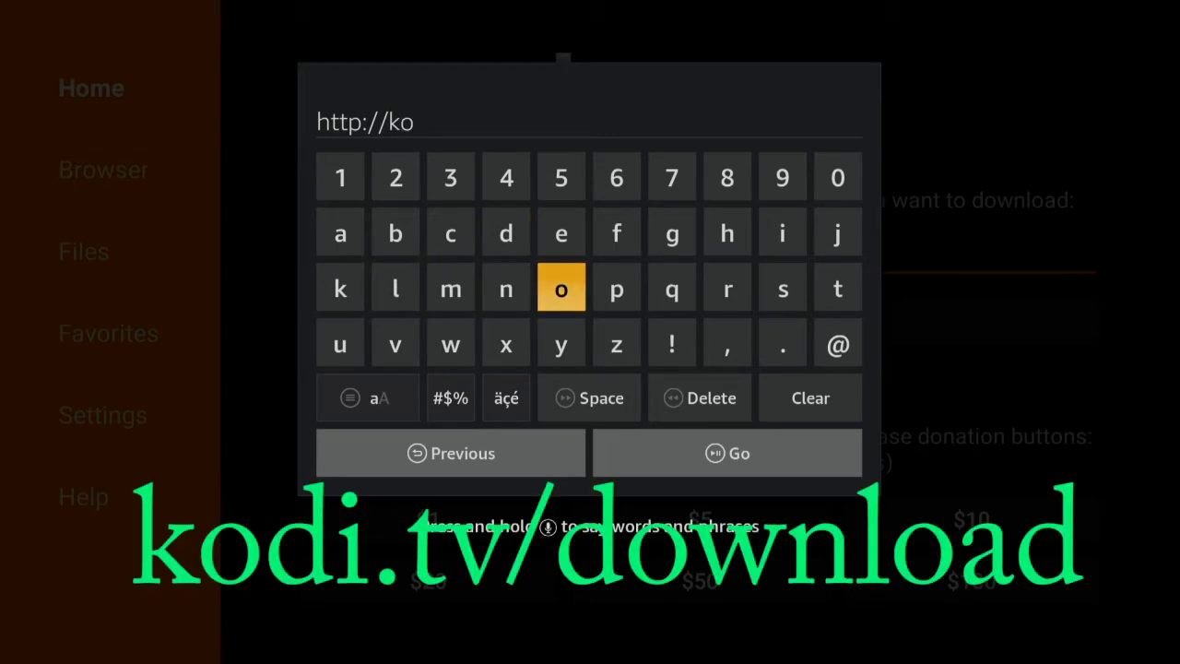
{"action": "key", "text": "Left"}
{"action": "key", "text": "Up"}
{"action": "key", "text": "Return"}
{"action": "key", "text": "Down"}
{"action": "key", "text": "Right"}
{"action": "key", "text": "Right"}
{"action": "key", "text": "Right"}
{"action": "key", "text": "Right"}
{"action": "key", "text": "Right"}
{"action": "key", "text": "Up"}
{"action": "key", "text": "Return"}
{"action": "key", "text": "Down"}
{"action": "key", "text": "Down"}
{"action": "key", "text": "Return"}
{"action": "key", "text": "Up"}
{"action": "key", "text": "Right"}
{"action": "key", "text": "Return"}
{"action": "key", "text": "Left"}
{"action": "key", "text": "Left"}
{"action": "key", "text": "Left"}
{"action": "key", "text": "Left"}
{"action": "key", "text": "Left"}
{"action": "key", "text": "Left"}
{"action": "key", "text": "Left"}
{"action": "key", "text": "Left"}
{"action": "key", "text": "Down"}
{"action": "key", "text": "Return"}
{"action": "key", "text": "Down"}
{"action": "key", "text": "Right"}
{"action": "key", "text": "Return"}
{"action": "key", "text": "Up"}
{"action": "key", "text": "Up"}
{"action": "key", "text": "Right"}
{"action": "key", "text": "Return"}
{"action": "key", "text": "Down"}
{"action": "key", "text": "Down"}
{"action": "key", "text": "Left"}
{"action": "key", "text": "Return"}
{"action": "key", "text": "Up"}
{"action": "key", "text": "Up"}
{"action": "key", "text": "Up"}
{"action": "key", "text": "Return"}
{"action": "key", "text": "Down"}
{"action": "key", "text": "Right"}
{"action": "key", "text": "Return"}
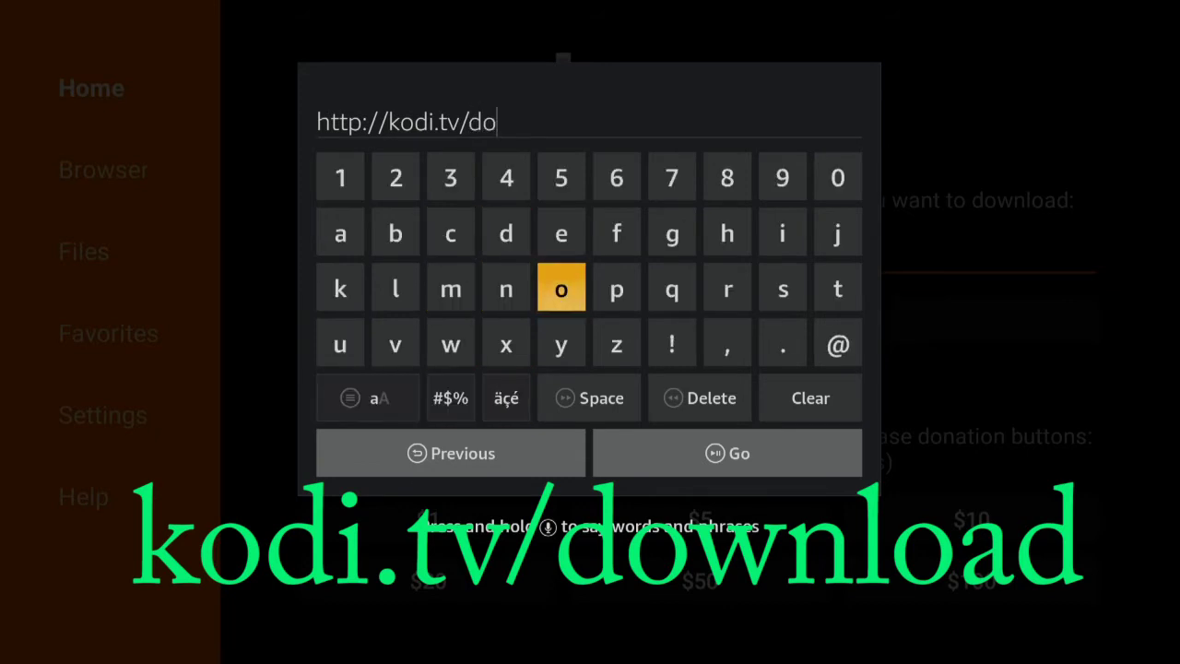
{"action": "key", "text": "Left"}
{"action": "key", "text": "Left"}
{"action": "key", "text": "Down"}
{"action": "key", "text": "Return"}
{"action": "key", "text": "Up"}
{"action": "key", "text": "Right"}
{"action": "key", "text": "Return"}
{"action": "key", "text": "Right"}
{"action": "key", "text": "Left"}
{"action": "key", "text": "Left"}
{"action": "key", "text": "Left"}
{"action": "key", "text": "Return"}
{"action": "key", "text": "Right"}
{"action": "key", "text": "Right"}
{"action": "key", "text": "Right"}
{"action": "key", "text": "Up"}
{"action": "key", "text": "Left"}
{"action": "key", "text": "Left"}
{"action": "key", "text": "Left"}
{"action": "key", "text": "Left"}
{"action": "key", "text": "Return"}
{"action": "key", "text": "Right"}
{"action": "key", "text": "Right"}
{"action": "key", "text": "Right"}
{"action": "key", "text": "Down"}
{"action": "key", "text": "Down"}
{"action": "key", "text": "Down"}
{"action": "key", "text": "Right"}
{"action": "key", "text": "Right"}
{"action": "key", "text": "Return"}
{"action": "key", "text": "Up"}
{"action": "key", "text": "Up"}
{"action": "key", "text": "Left"}
{"action": "key", "text": "Left"}
{"action": "key", "text": "Return"}
{"action": "key", "text": "Left"}
{"action": "key", "text": "Left"}
{"action": "key", "text": "Left"}
{"action": "key", "text": "Left"}
{"action": "key", "text": "Up"}
{"action": "key", "text": "Return"}
{"action": "key", "text": "Right"}
{"action": "key", "text": "Right"}
{"action": "key", "text": "Right"}
{"action": "key", "text": "Return"}
{"action": "key", "text": "Down"}
{"action": "key", "text": "Down"}
{"action": "key", "text": "Down"}
{"action": "key", "text": "Down"}
{"action": "key", "text": "Right"}
{"action": "key", "text": "Return"}
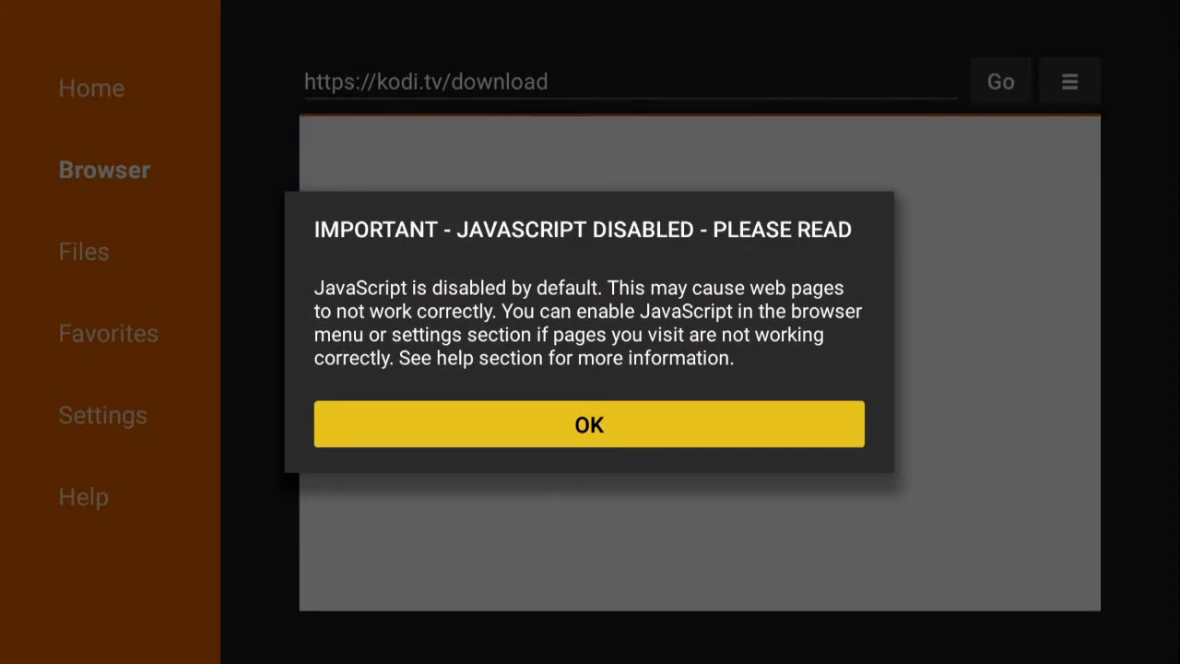
Step: Dismiss the JavaScript notice and open the Android download options on the Kodi download page
{"action": "key", "text": "Return"}
{"action": "key", "text": "Down"}
{"action": "key", "text": "Down"}
{"action": "key", "text": "Down"}
{"action": "key", "text": "Down"}
{"action": "key", "text": "Down"}
{"action": "key", "text": "Down"}
{"action": "key", "text": "Down"}
{"action": "key", "text": "Down"}
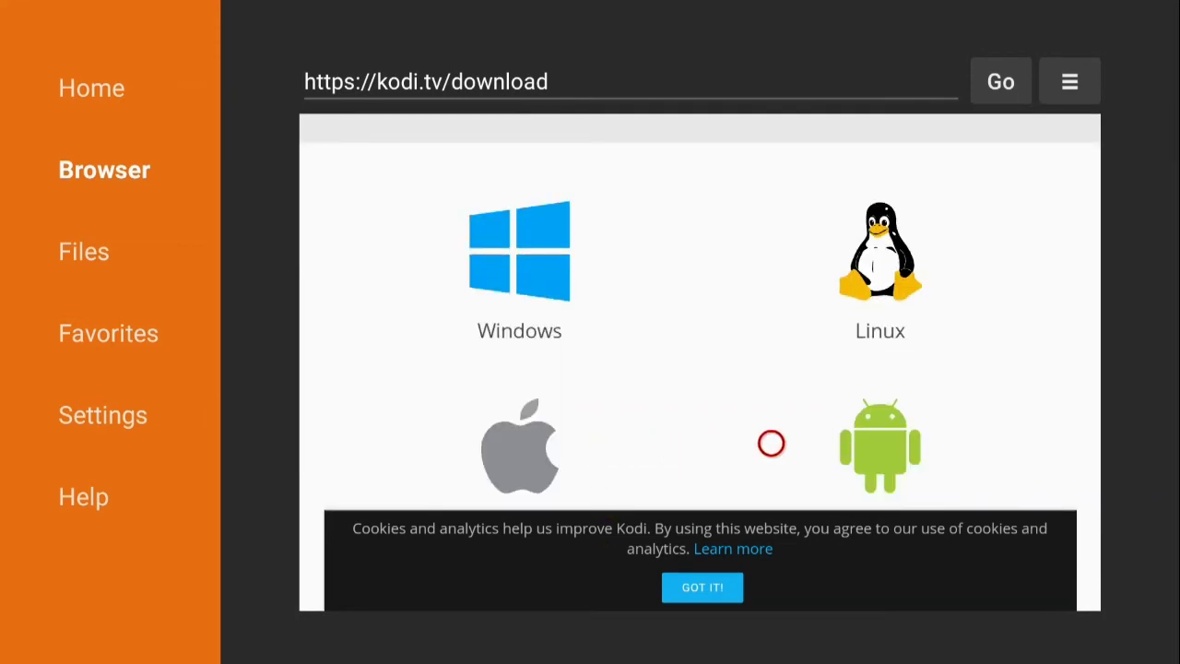
{"action": "left_click", "coordinate": [861, 443]}
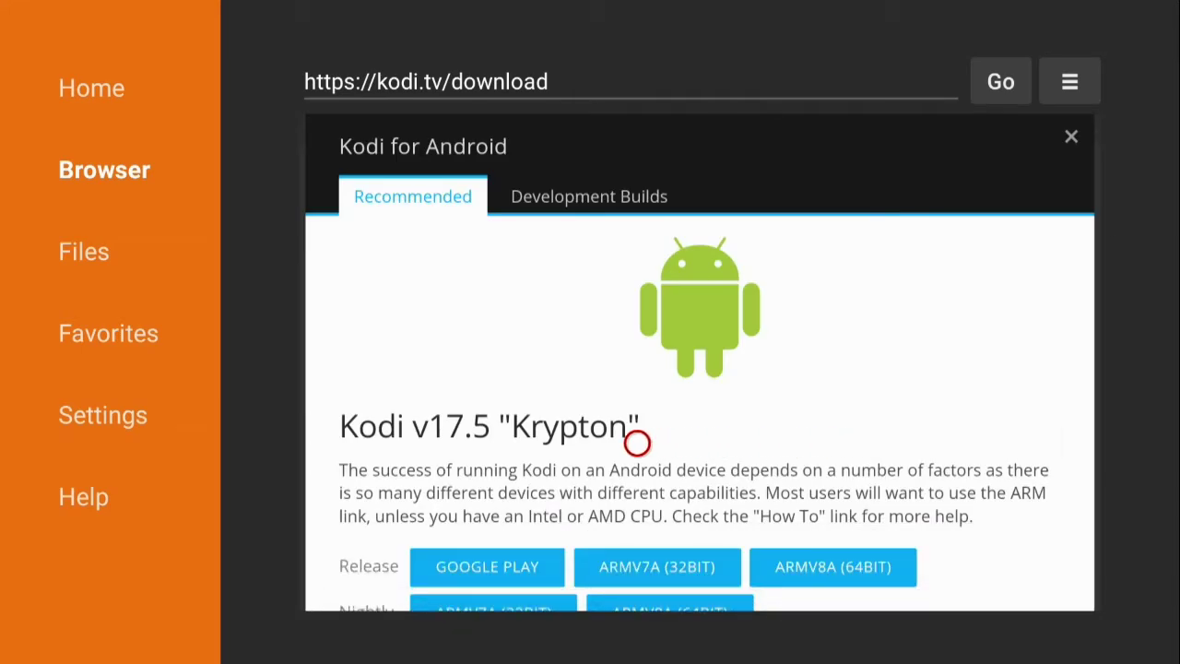
Step: Download the ARMV7A (32BIT) release of Kodi v17.5 "Krypton", install it and close the installer without opening the app
{"action": "scroll", "coordinate": [635, 522], "scroll_direction": "down", "scroll_amount": 2}
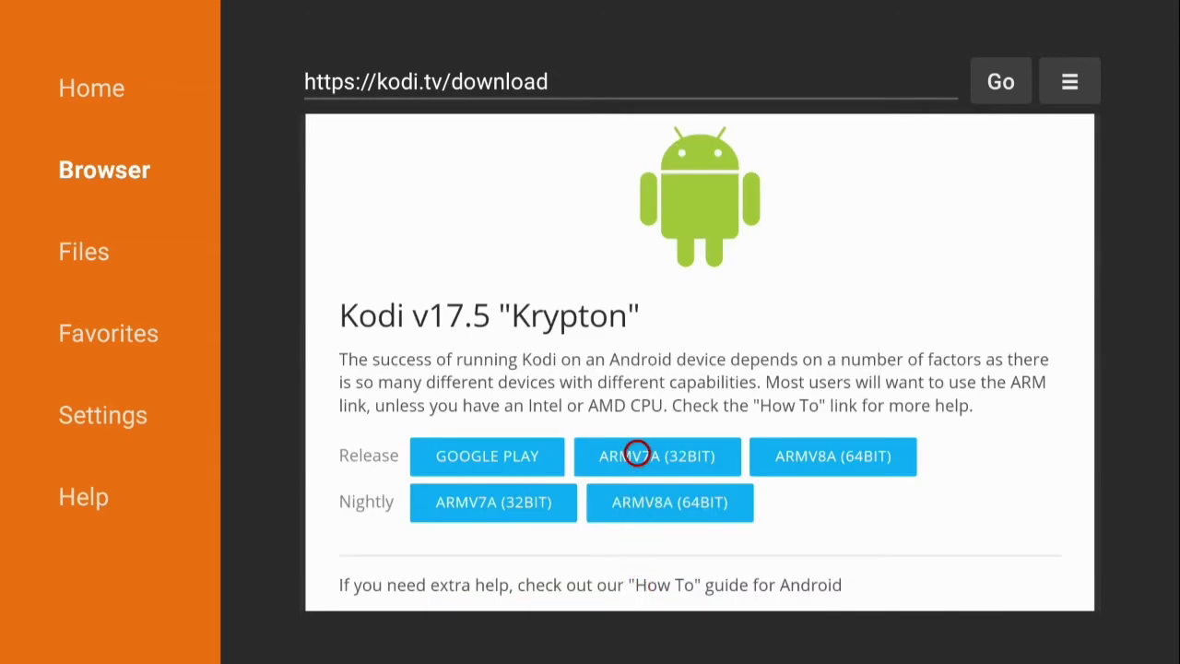
{"action": "left_click", "coordinate": [636, 453]}
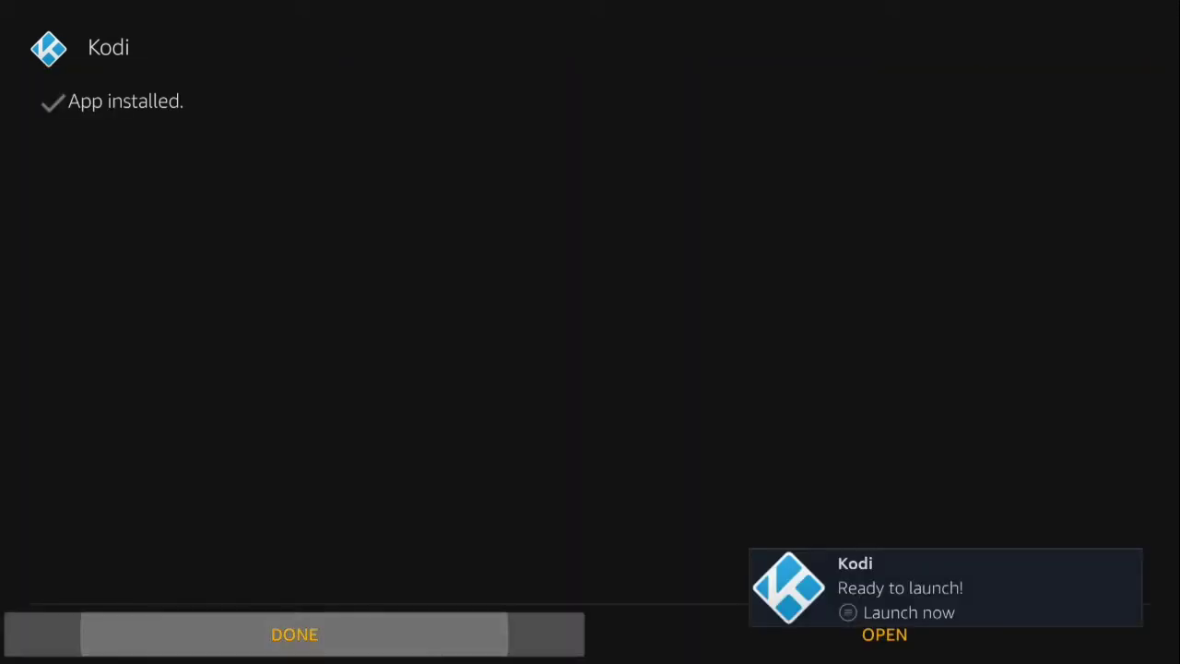
{"action": "key", "text": "Return"}
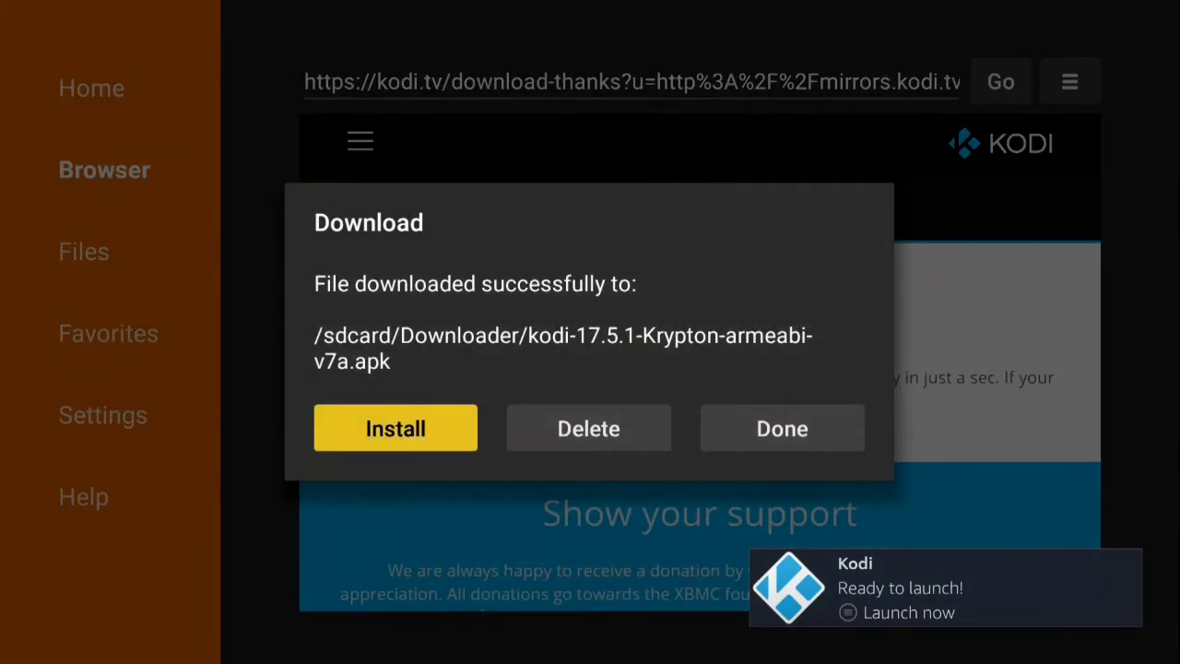
Step: Delete the downloaded installer file kodi-17.5.1-Krypton-armeabi-v7a.apk and confirm the deletion
{"action": "key", "text": "Right"}
{"action": "key", "text": "Return"}
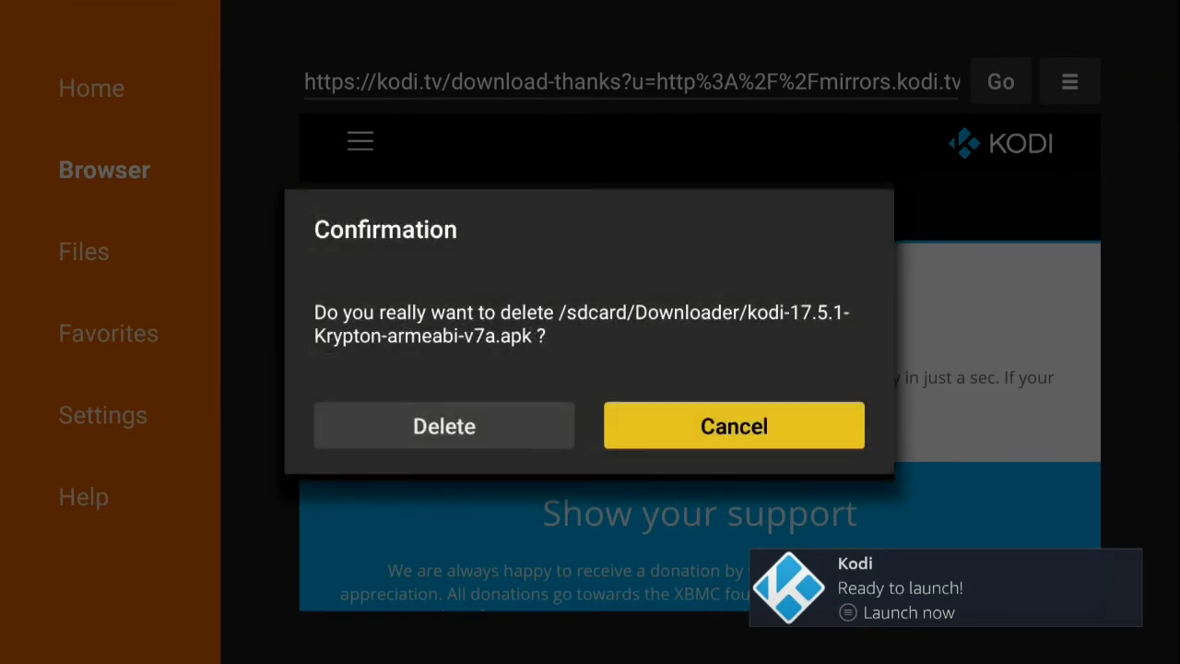
{"action": "key", "text": "Left"}
{"action": "key", "text": "Return"}
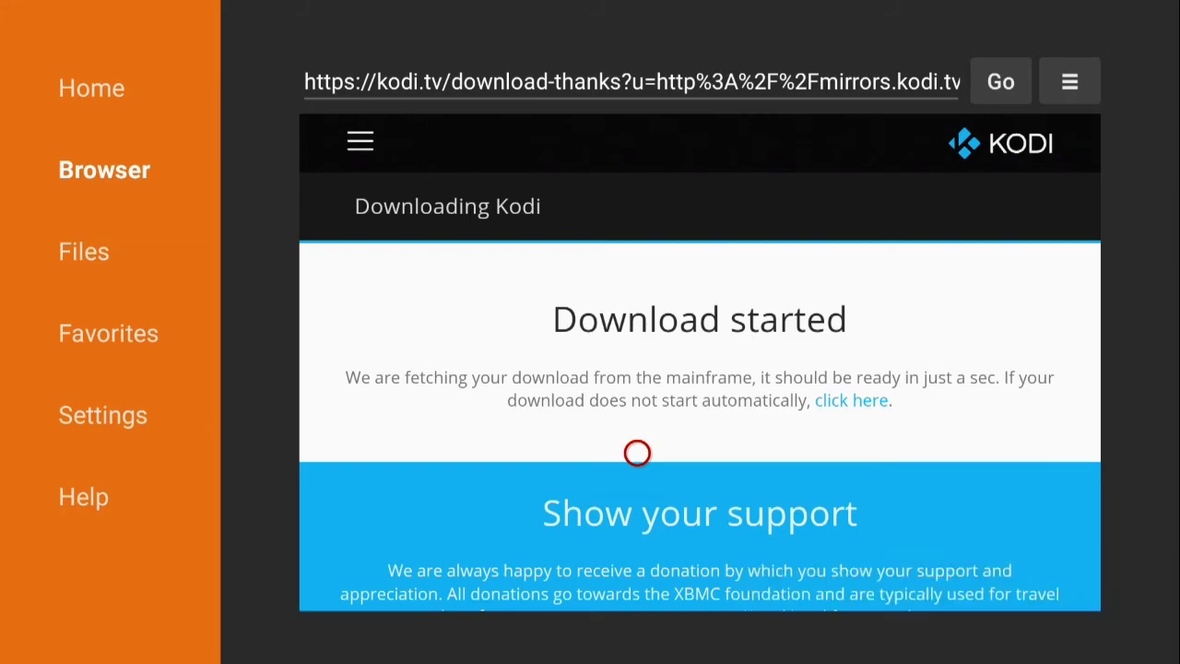
Step: Return to the Fire TV home screen and find Kodi in the full Your Apps & Games list
{"action": "key", "text": "Home"}
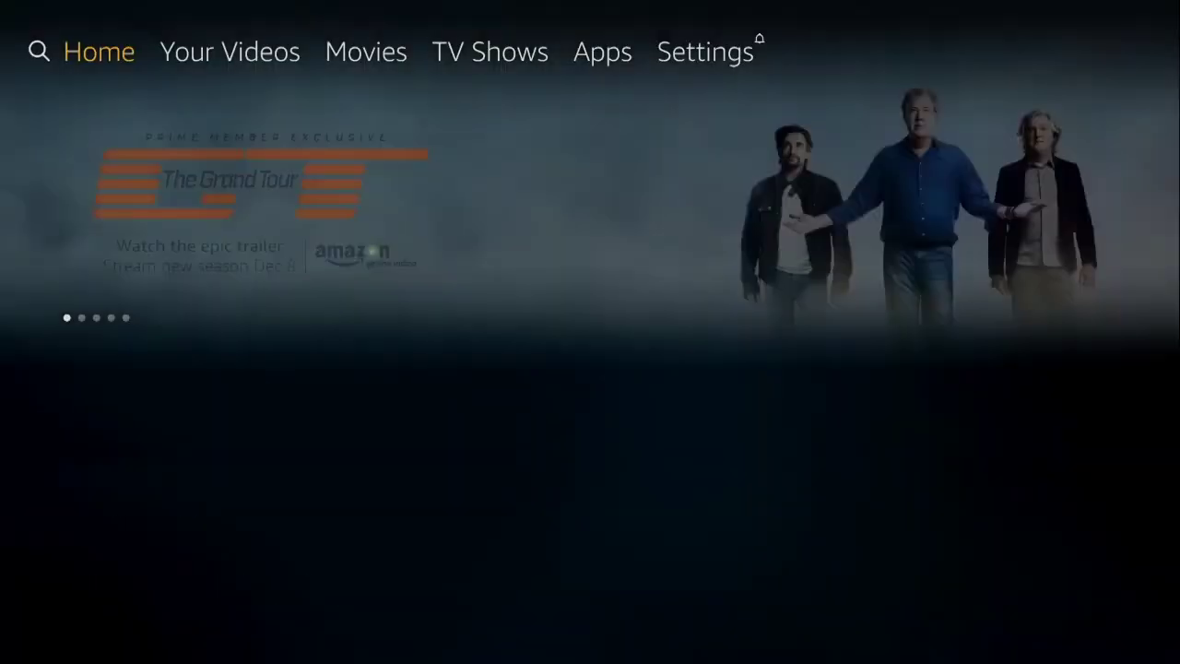
{"action": "key", "text": "Down"}
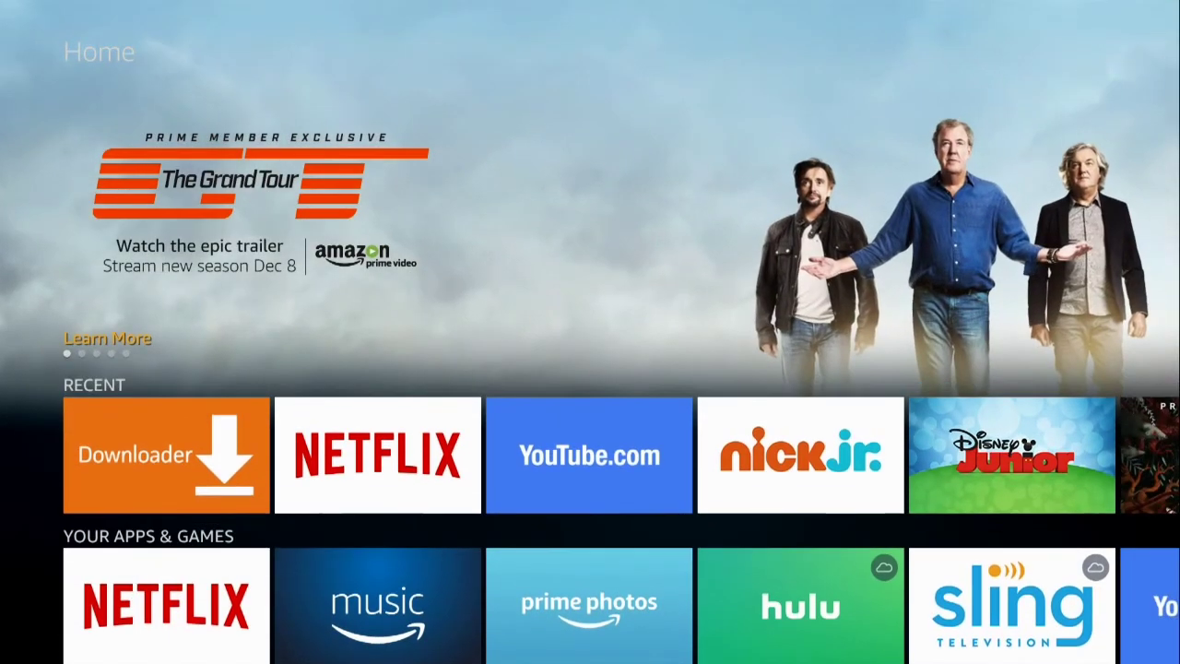
{"action": "key", "text": "Down"}
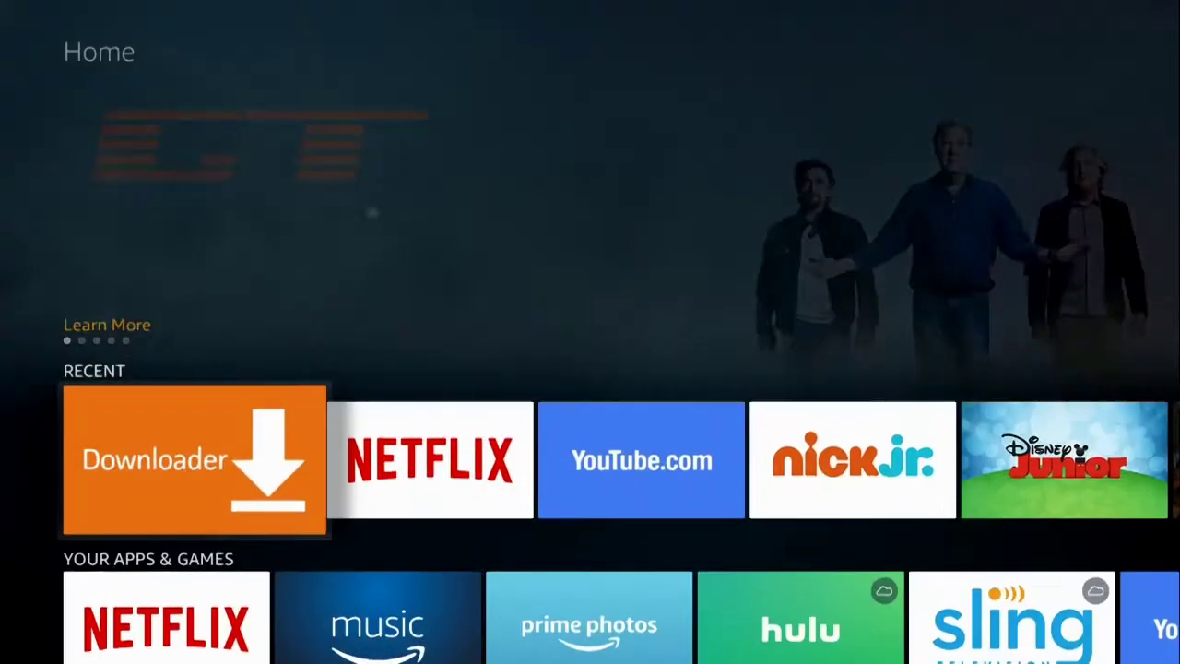
{"action": "key", "text": "Down"}
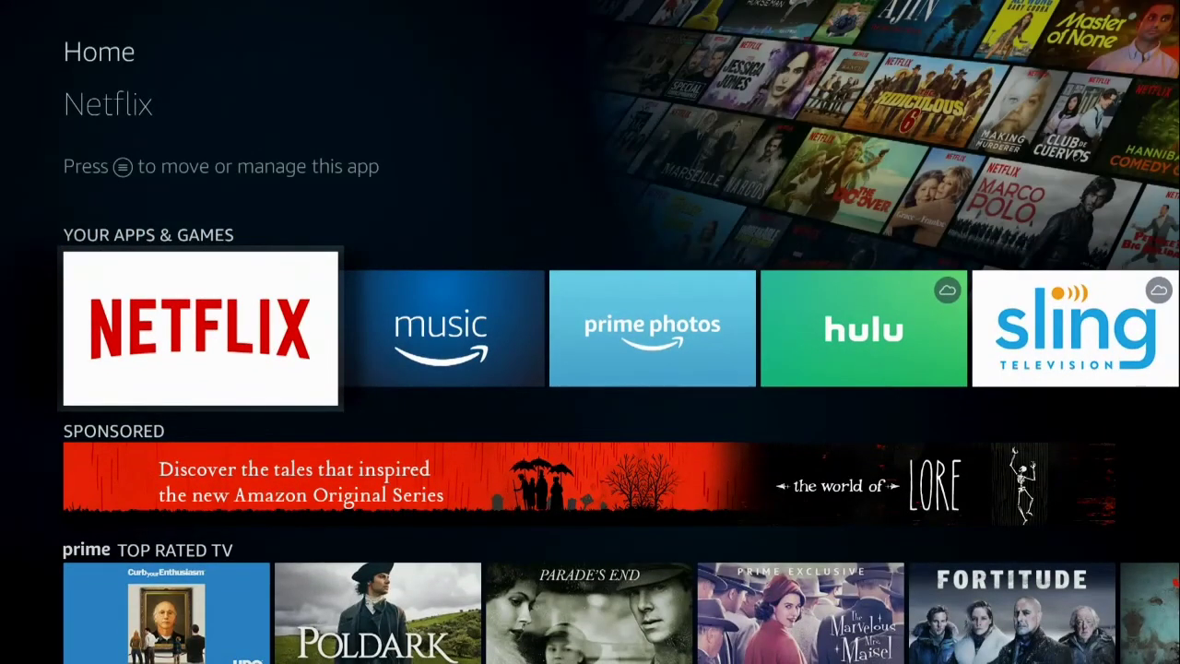
{"action": "key", "text": "Right"}
{"action": "key", "text": "Right"}
{"action": "key", "text": "Right"}
{"action": "key", "text": "Right"}
{"action": "key", "text": "Right"}
{"action": "key", "text": "Right"}
{"action": "key", "text": "Right"}
{"action": "key", "text": "Right"}
{"action": "key", "text": "Right"}
{"action": "key", "text": "Right"}
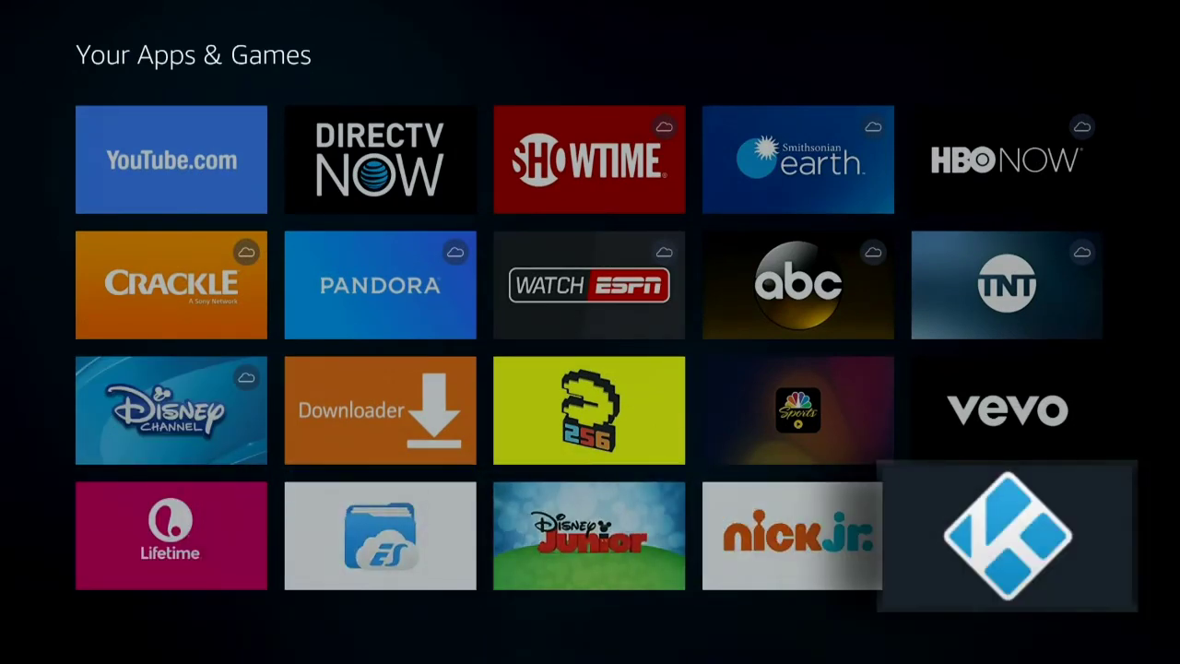
Step: Move the Kodi app to the front of the Your Apps & Games list
{"action": "key", "text": "Menu"}
{"action": "key", "text": "Down"}
{"action": "key", "text": "Return"}
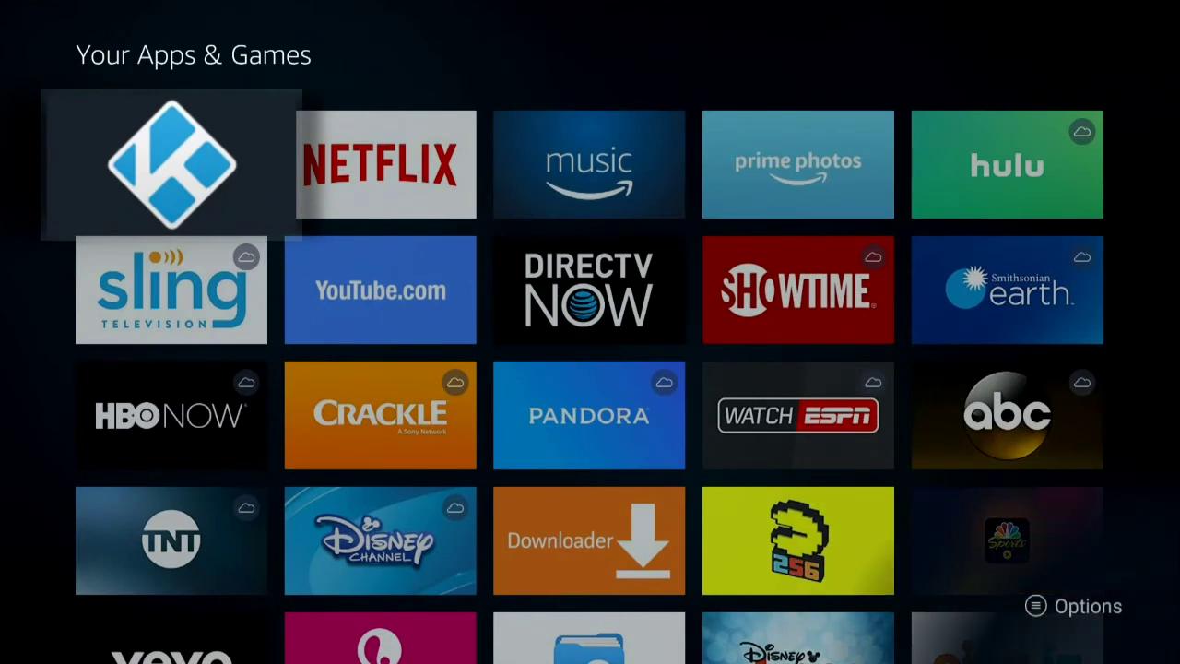
Step: Go back to the home screen and launch Kodi from the Your Apps & Games row
{"action": "key", "text": "Escape"}
{"action": "key", "text": "Escape"}
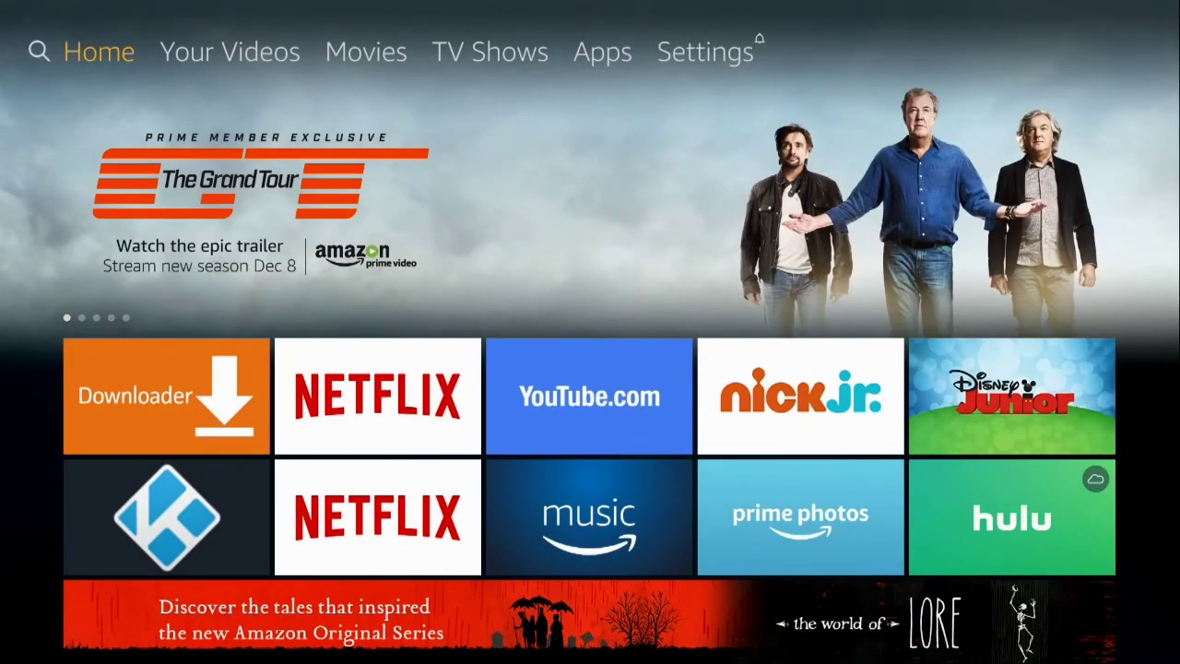
{"action": "key", "text": "Down"}
{"action": "key", "text": "Down"}
{"action": "key", "text": "Return"}
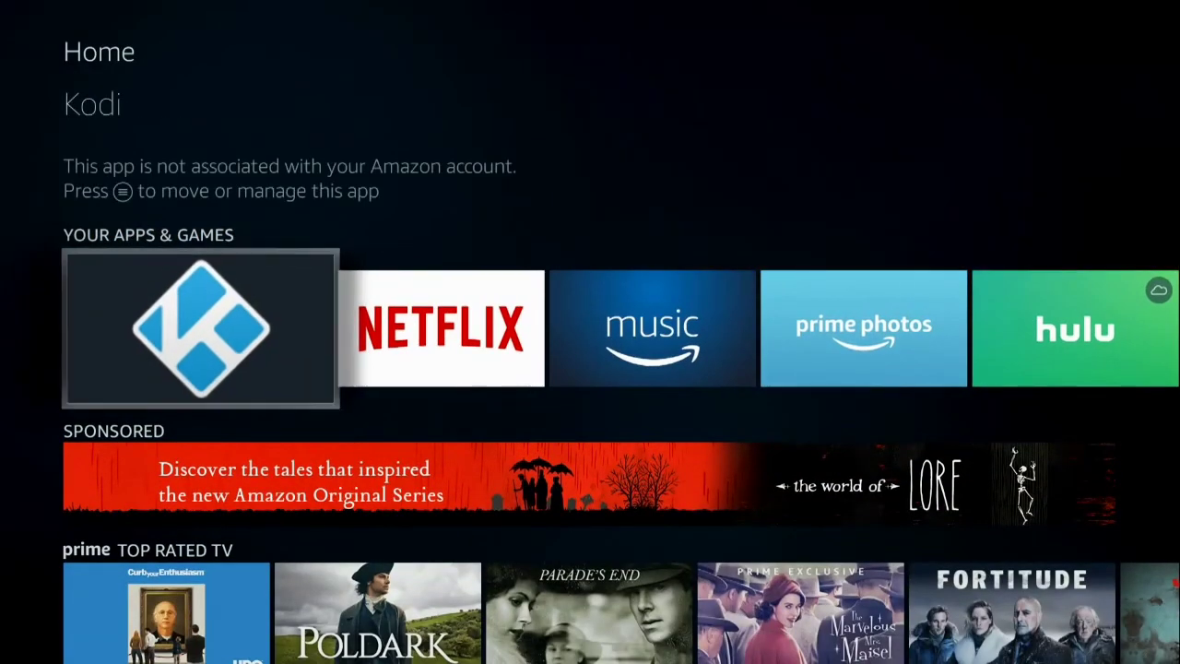